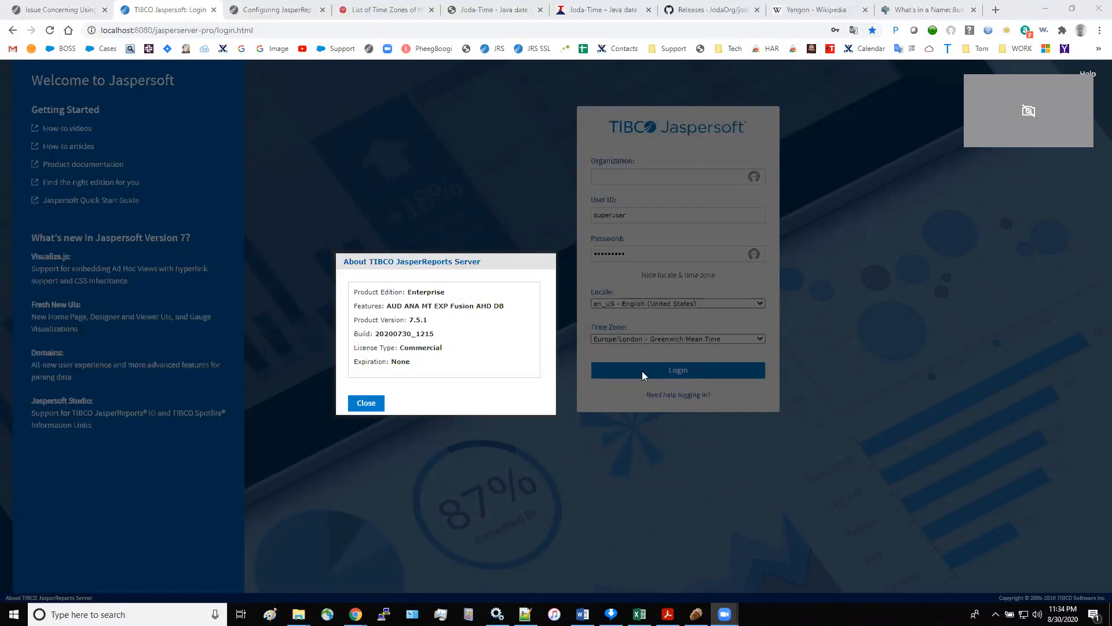
Close the About dialog, switch to the Administrator Guide in Adobe Acrobat Reader, and examine section B.5.2 on specifying additional time zones.
left_click(367, 405)
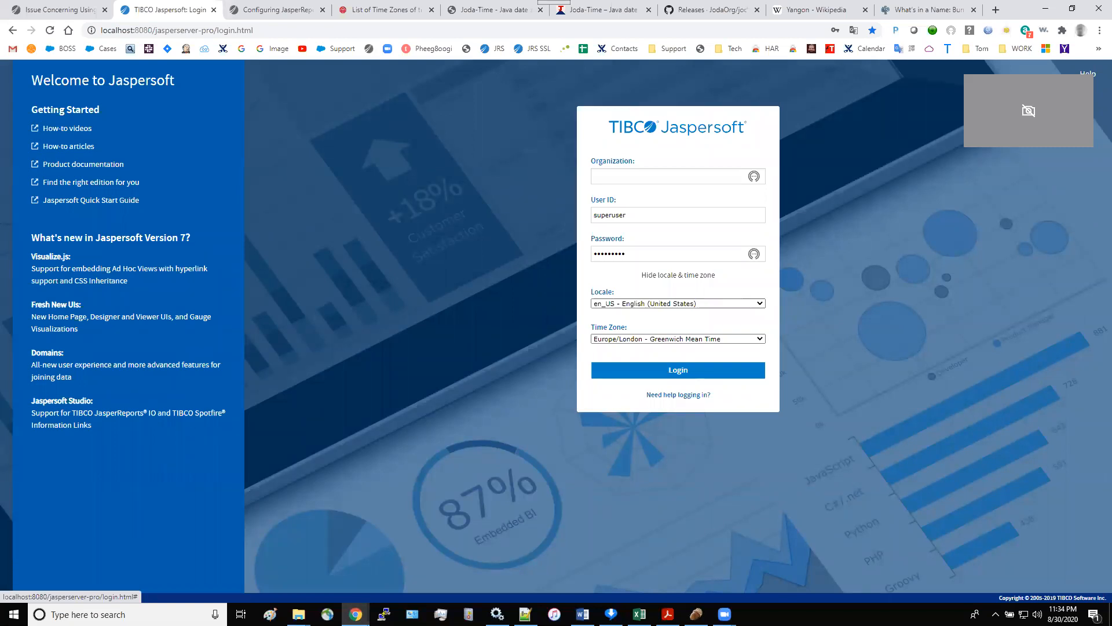
mouse_move(668, 613)
left_click(647, 524)
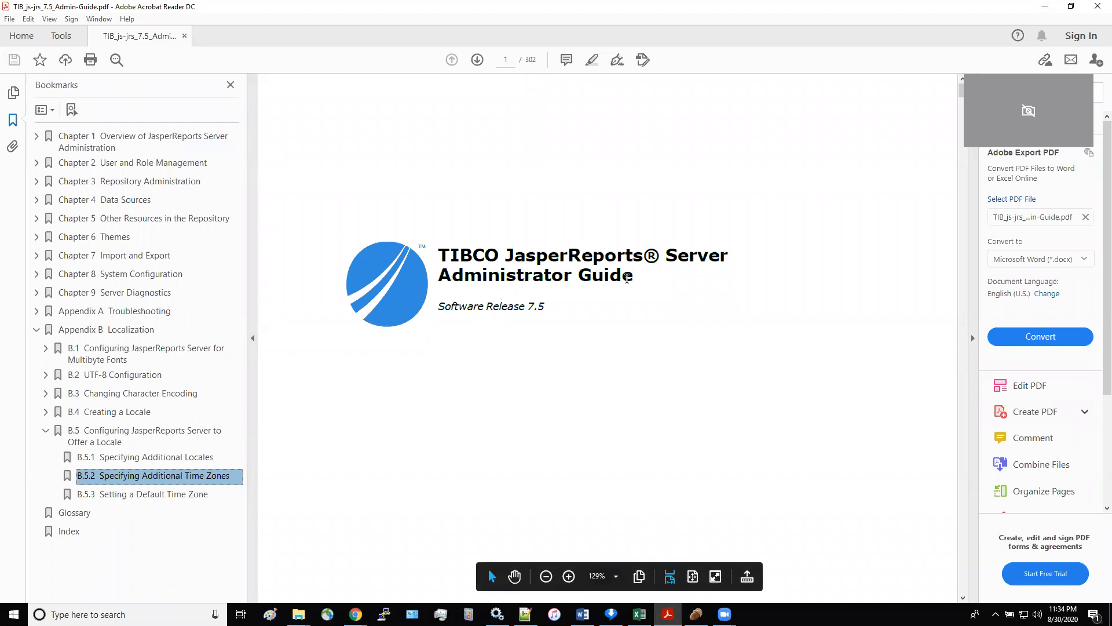
left_click(186, 481)
scroll(884, 413, "down", 4)
scroll(885, 413, "down", 6)
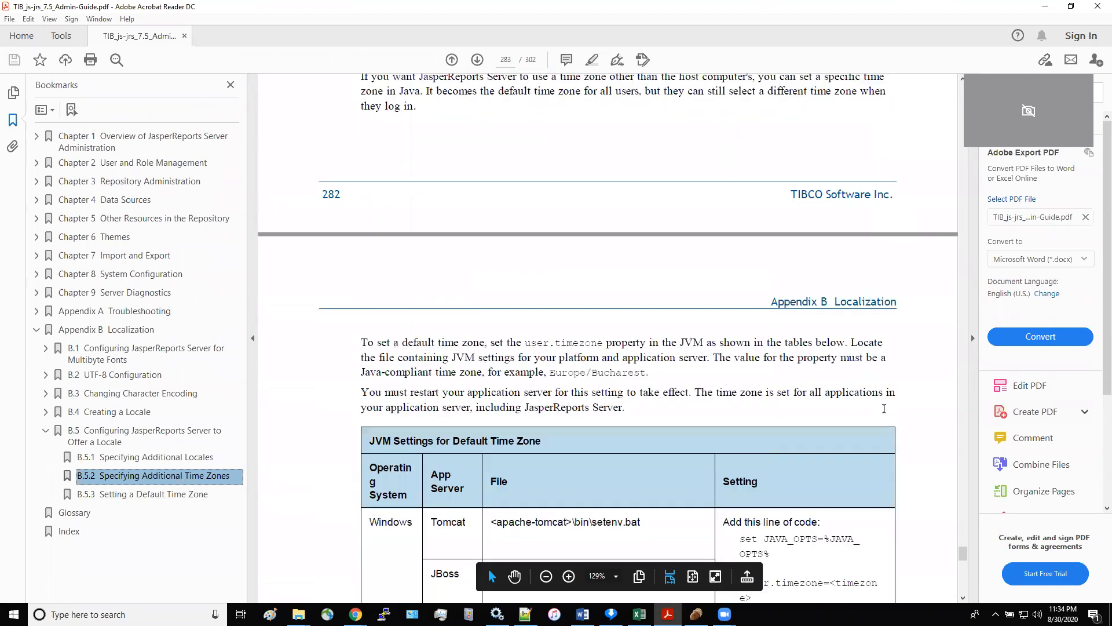
scroll(885, 413, "up", 4)
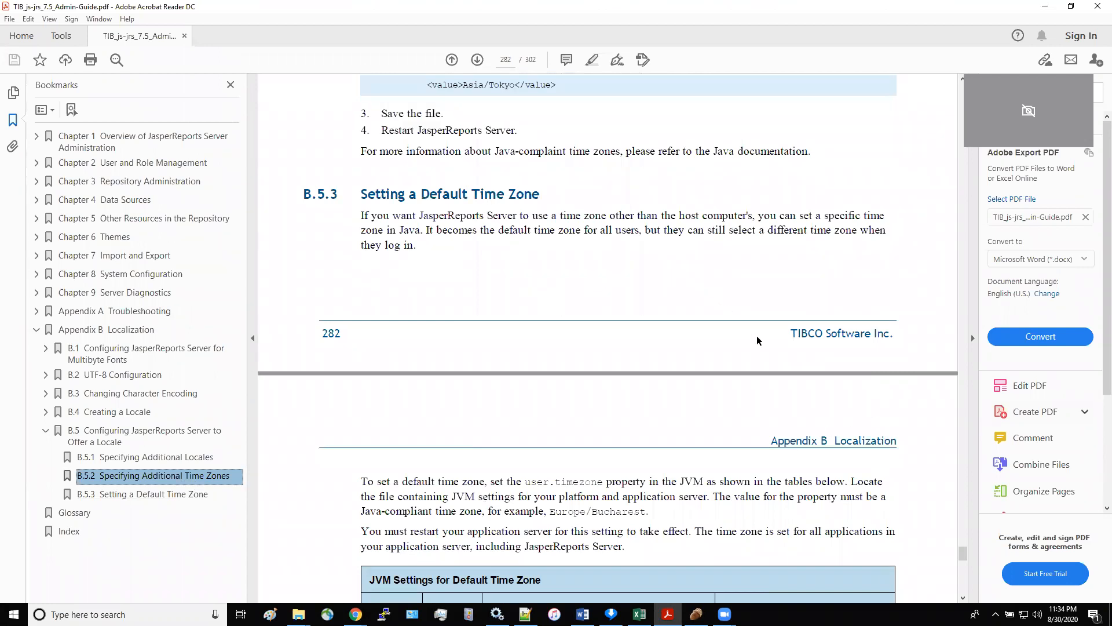
scroll(842, 231, "up", 2)
scroll(841, 231, "up", 5)
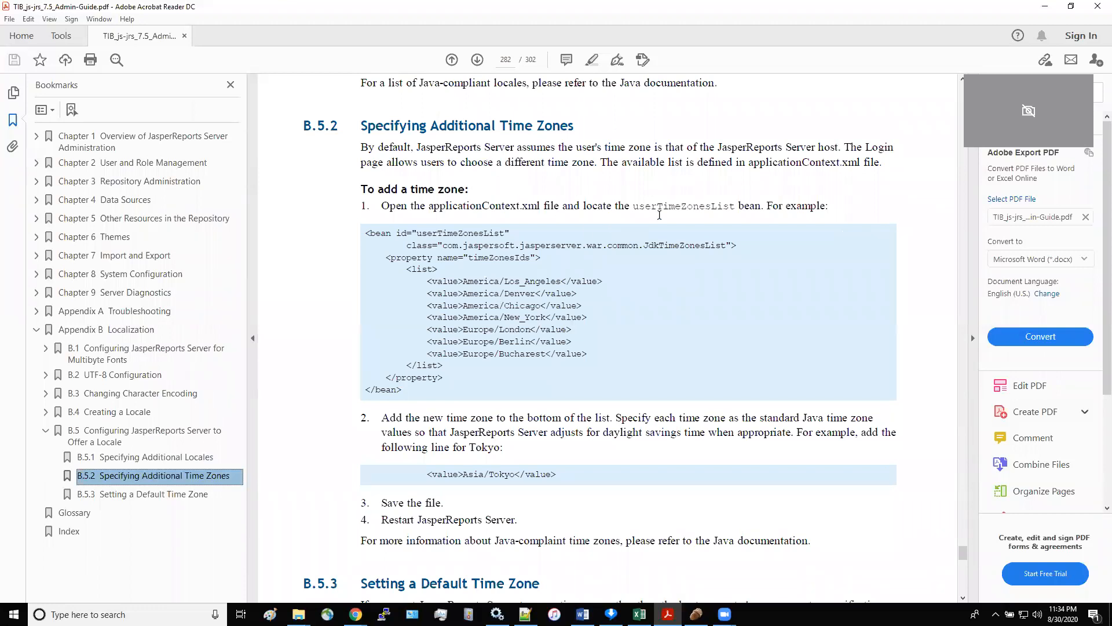
left_click_drag(433, 207, 540, 207)
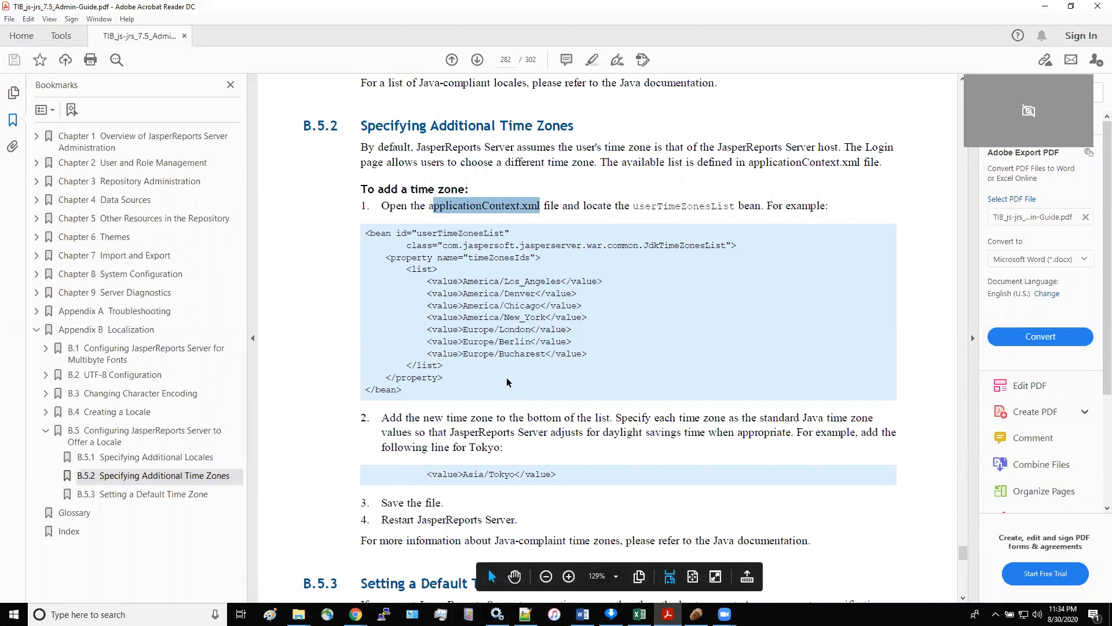
left_click(559, 391)
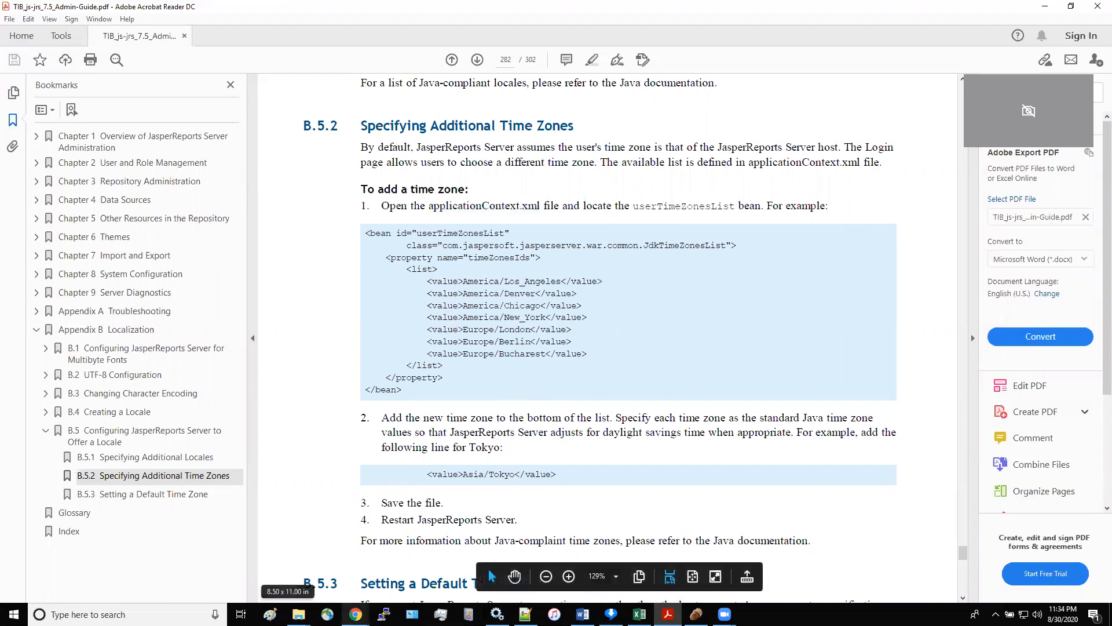
Switch to Chrome, find Myanmar in the time zone list on timezonedb.com, and select its Java time zone name.
mouse_move(356, 613)
left_click(496, 578)
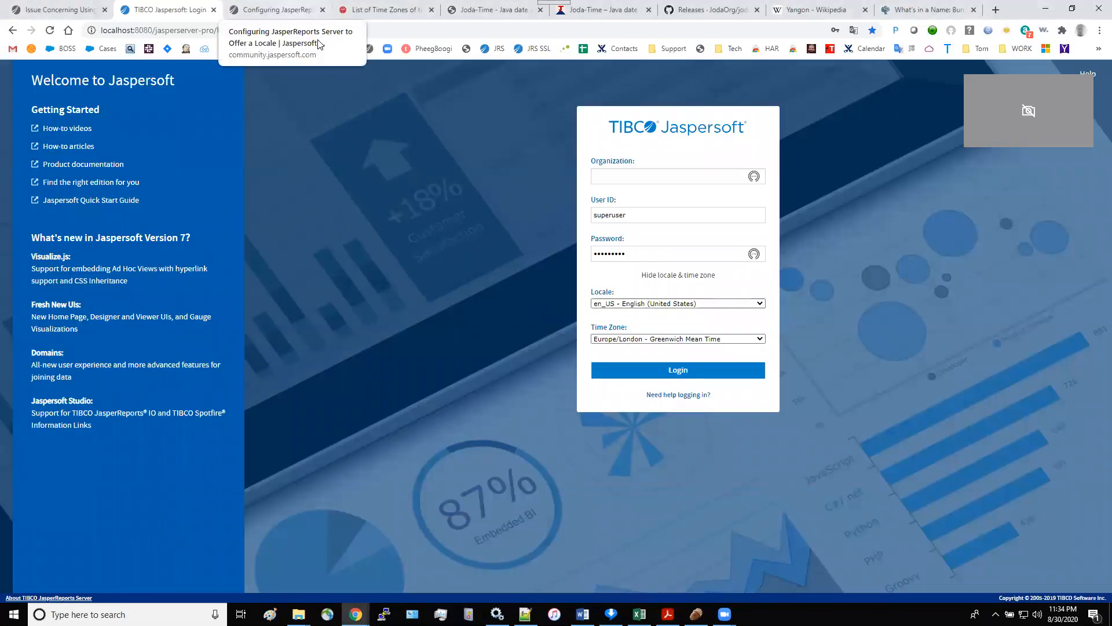
left_click(360, 12)
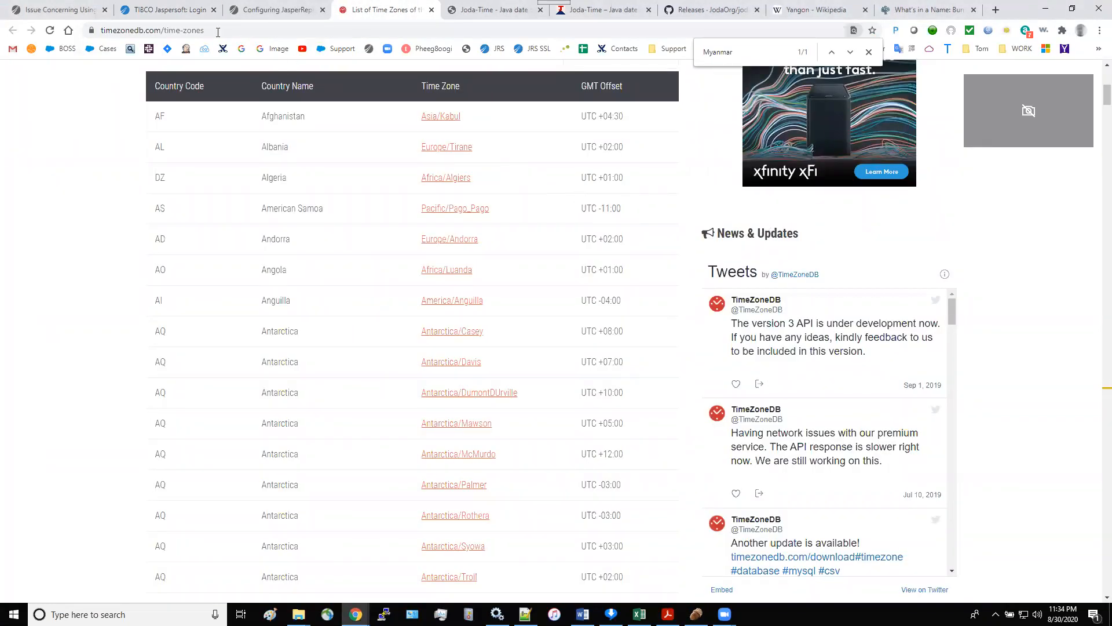
left_click(215, 27)
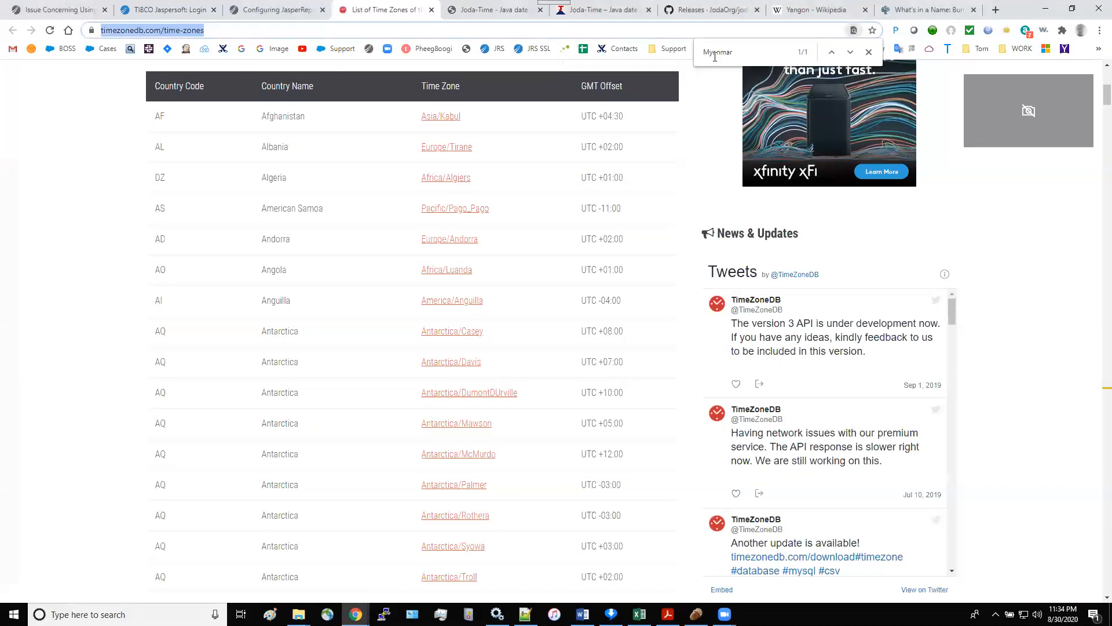
left_click(849, 52)
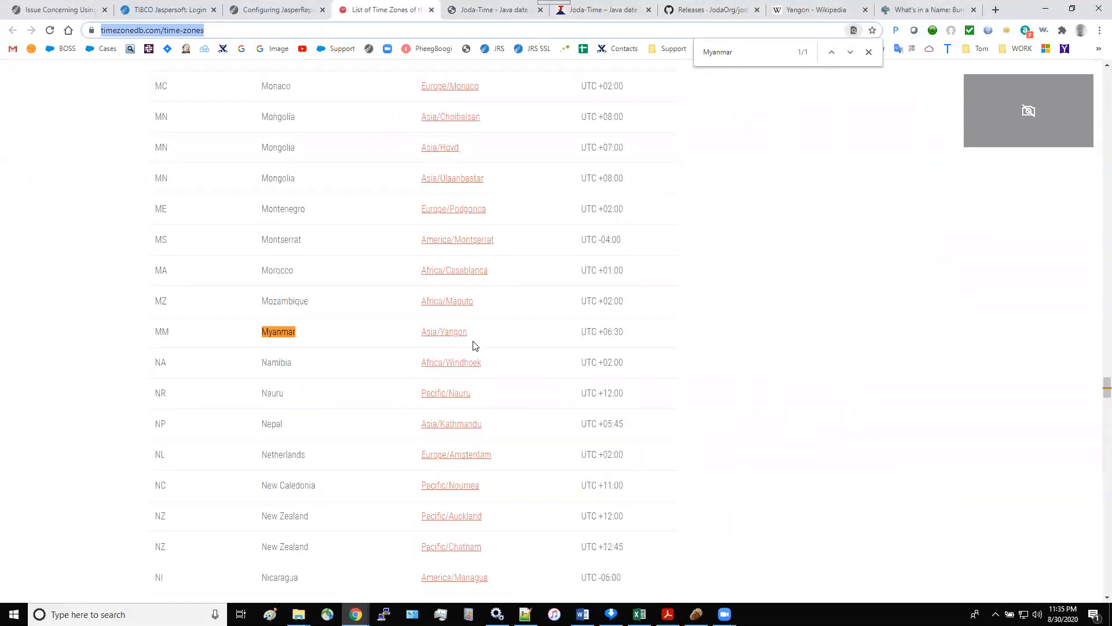
left_click_drag(476, 337, 422, 330)
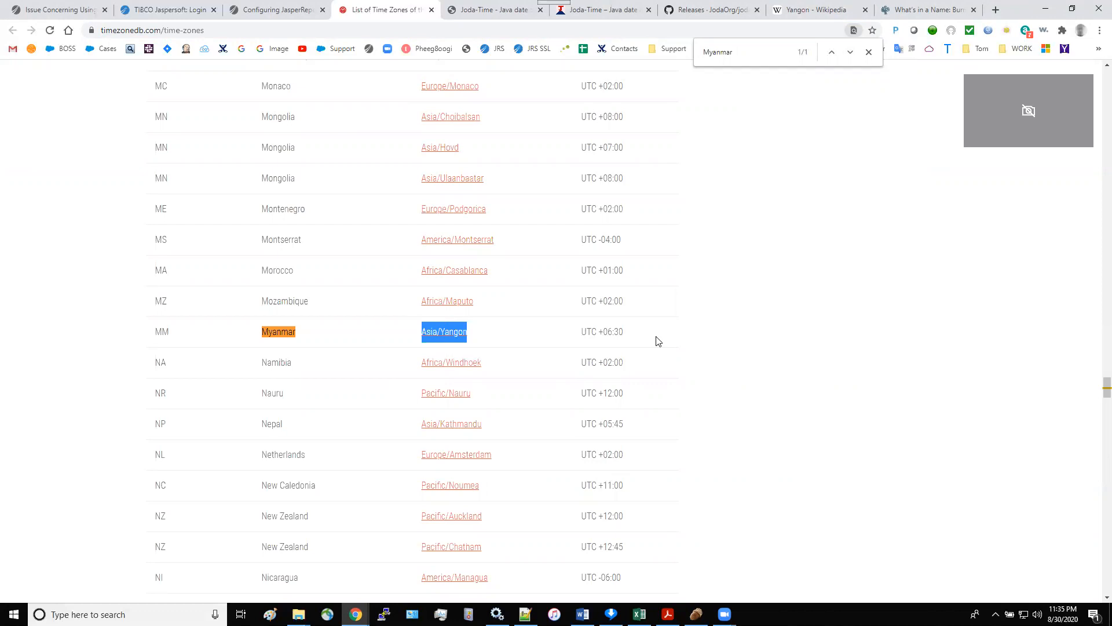
Switch to Notepad++, view the userTimeZonesList bean in applicationContext.xml, and close jasperserver.log.
left_click(525, 614)
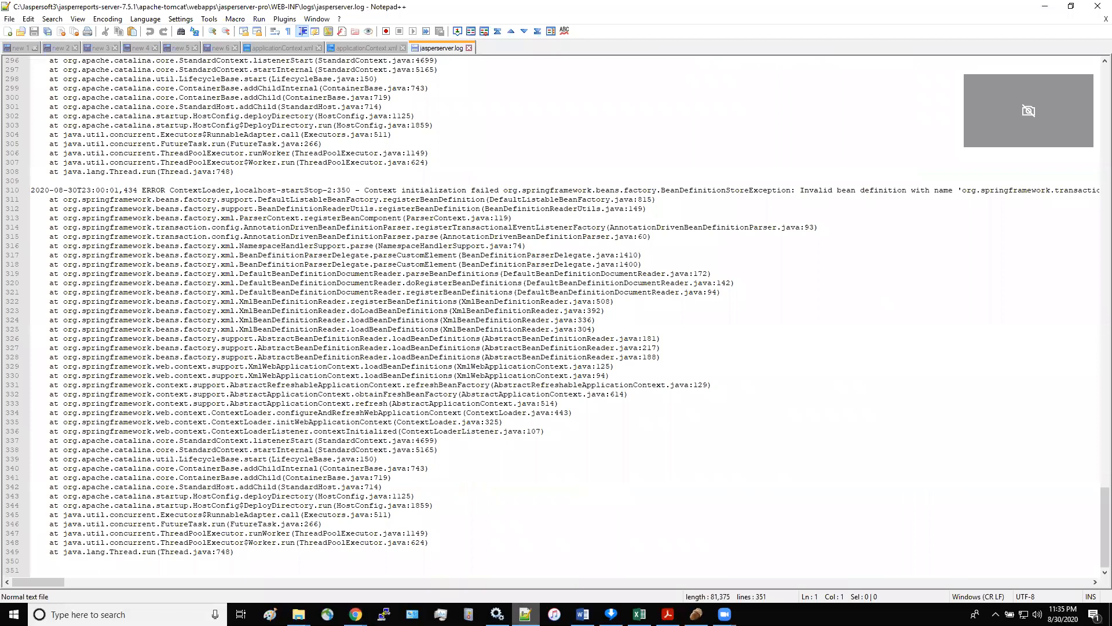
left_click(371, 50)
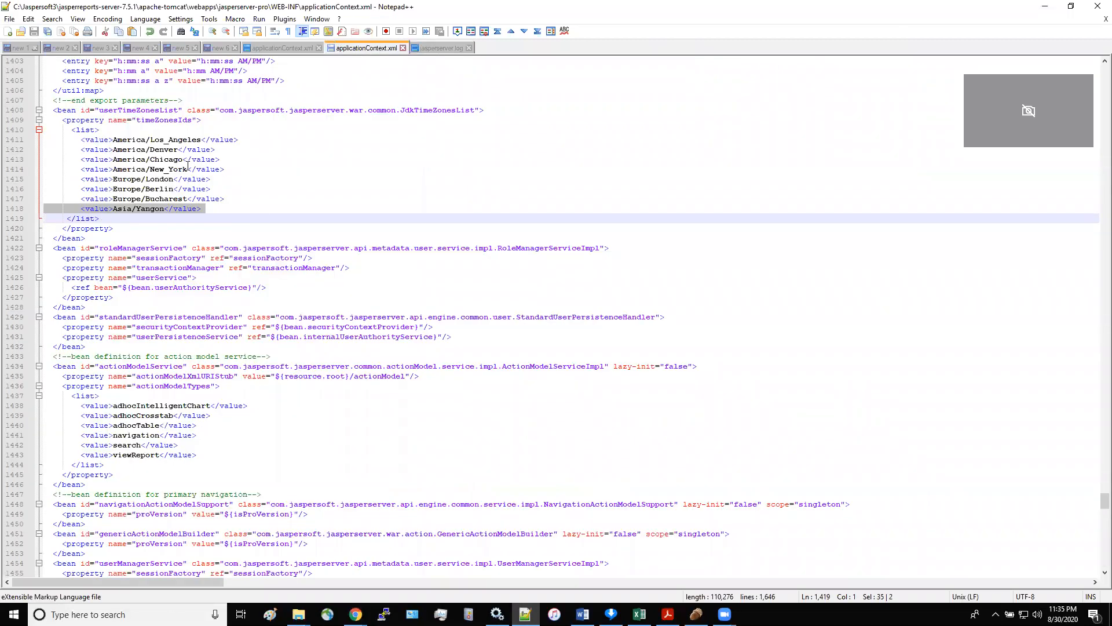
left_click(470, 48)
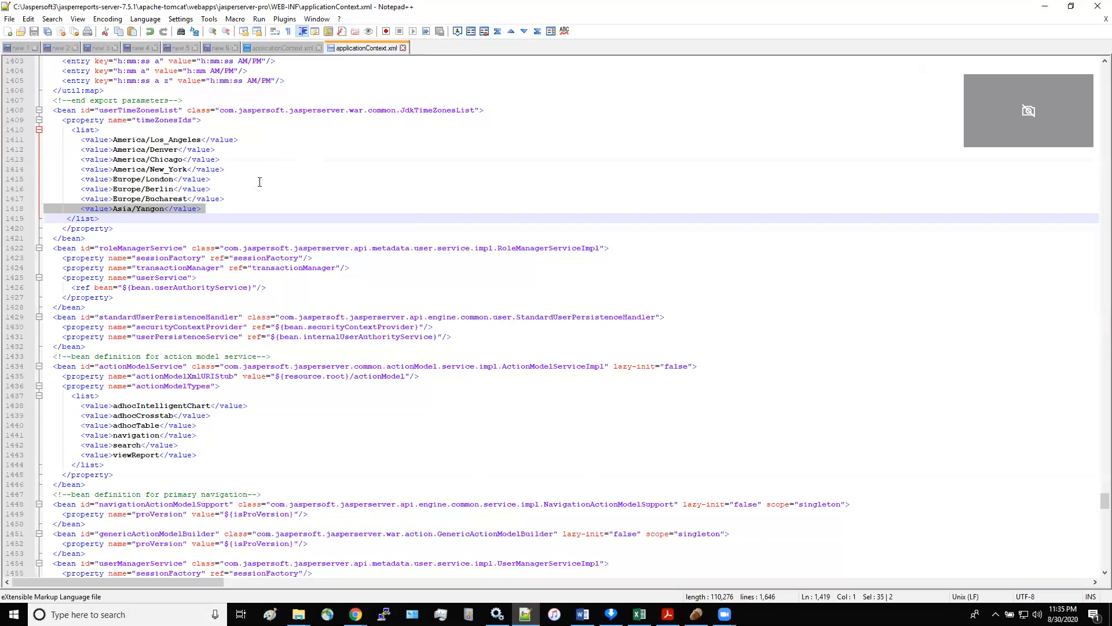
Switch to Chrome, log in to JasperReports Server as superuser with the Europe/London time zone, and check the JasperReports services in Windows Services.
mouse_move(356, 612)
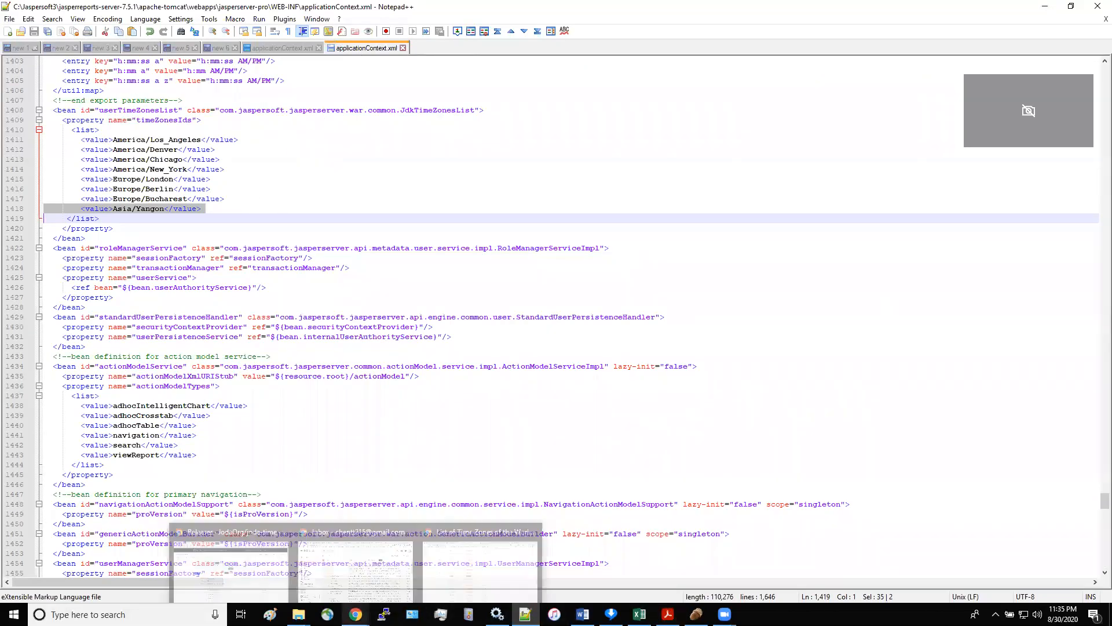
left_click(471, 581)
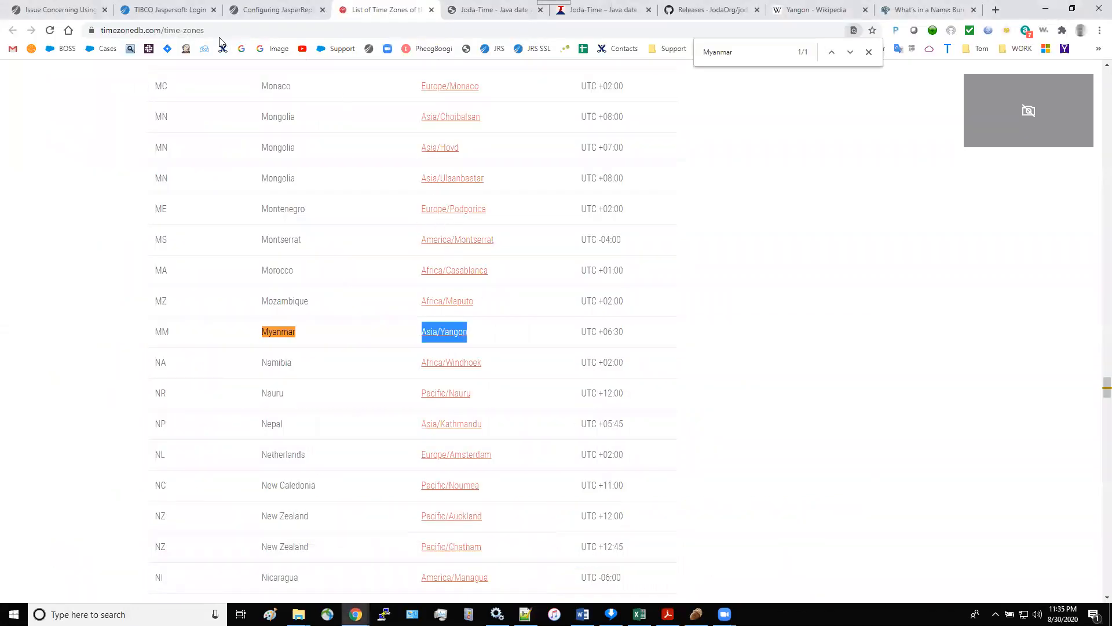
left_click(178, 8)
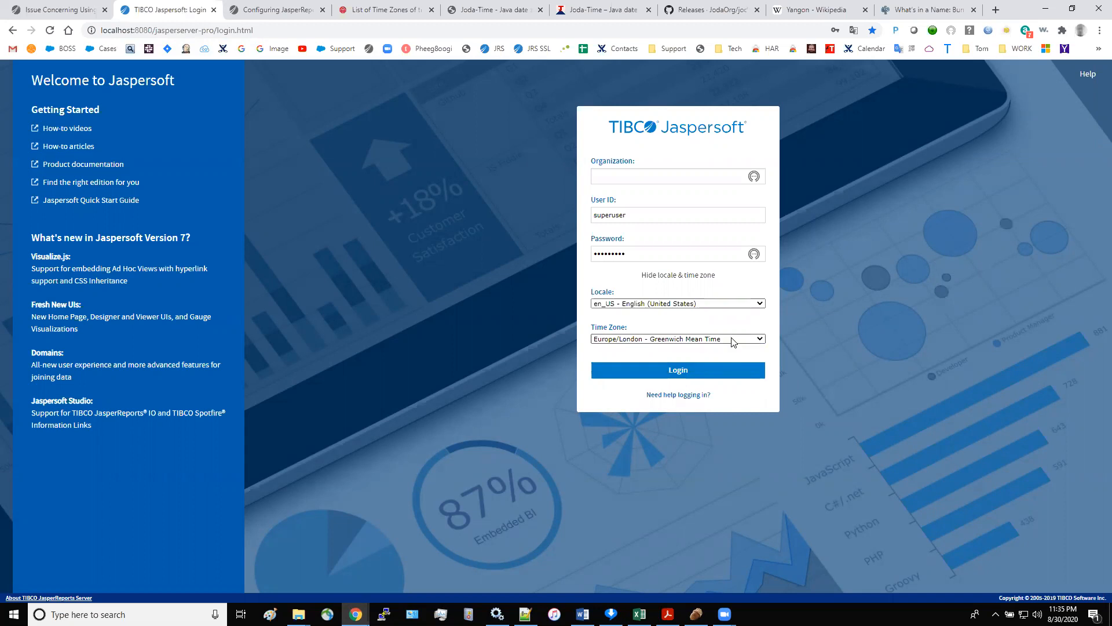
left_click(692, 375)
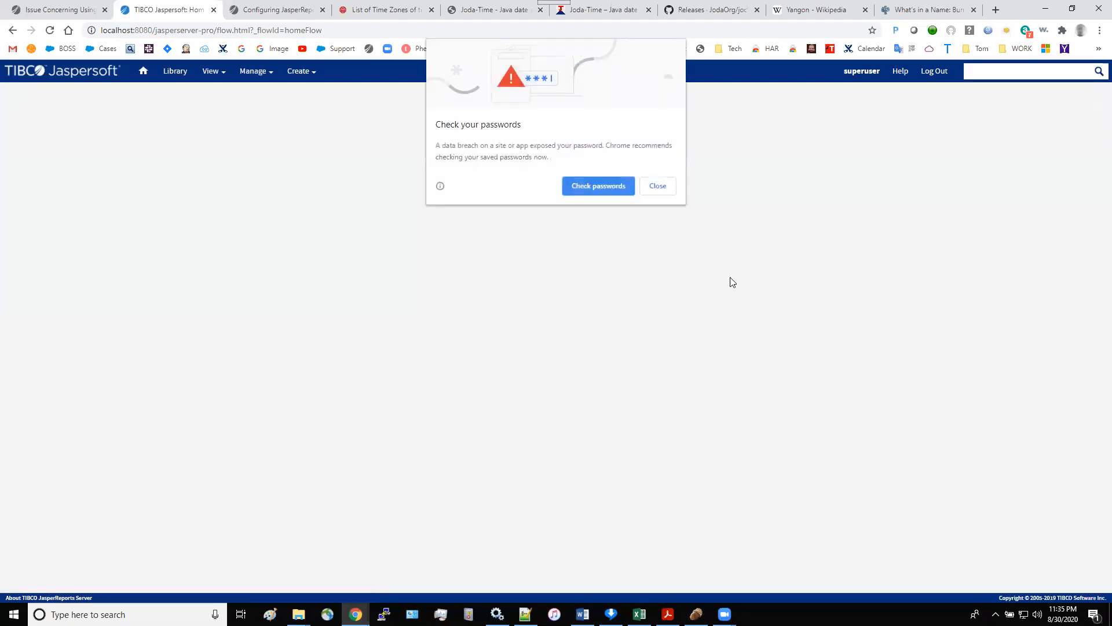
left_click(661, 195)
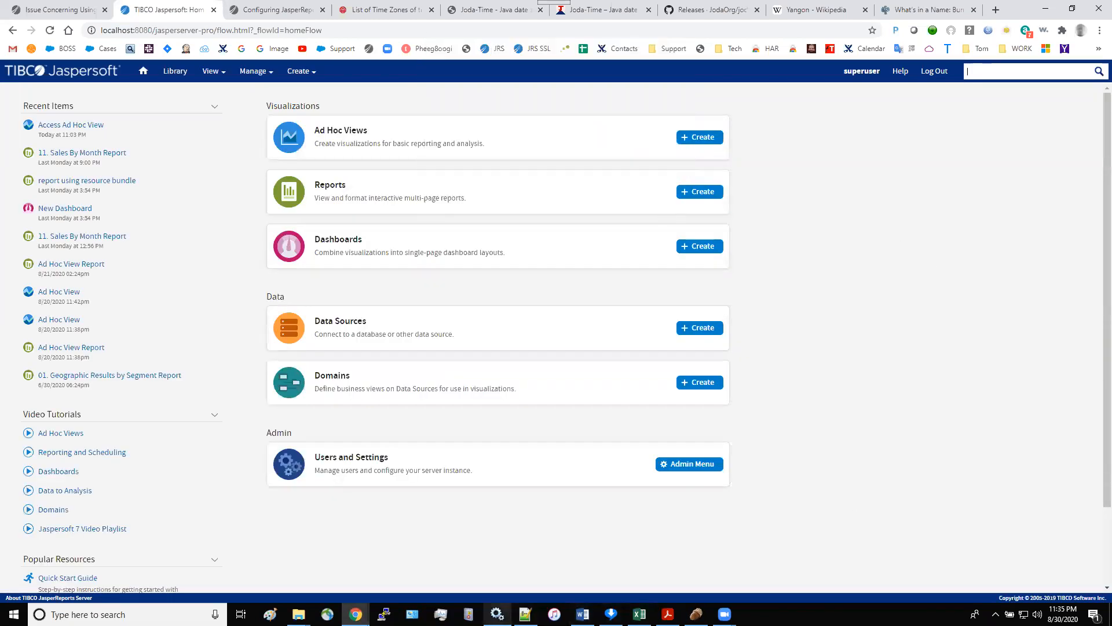
left_click(497, 614)
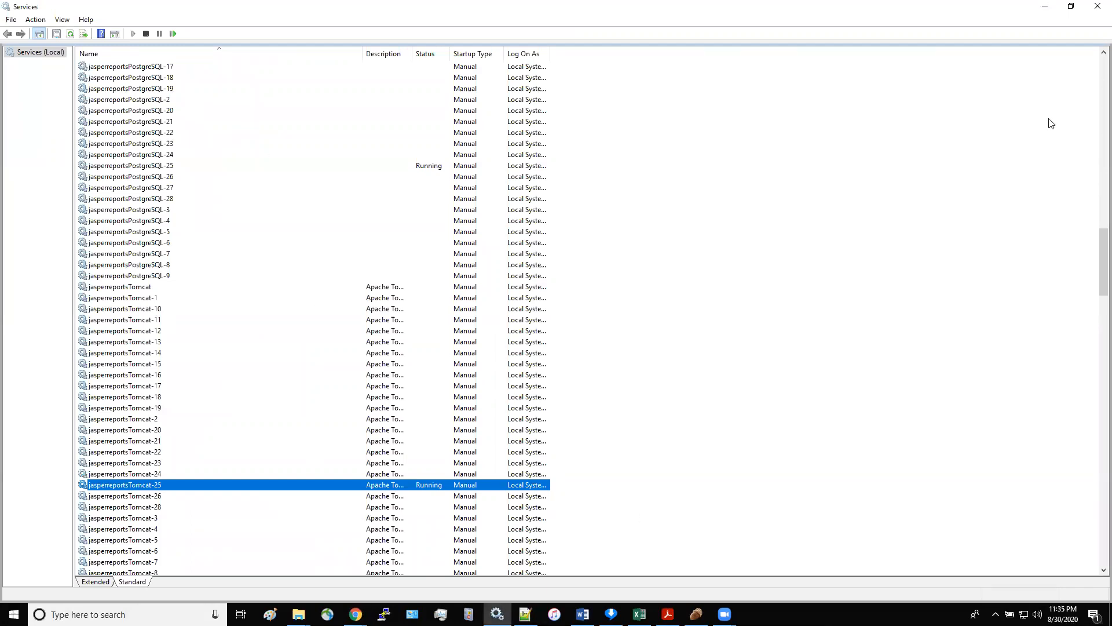
left_click(1045, 7)
Open Access Domain from the repository for editing and examine its pre-filter on event_date.
mouse_move(240, 72)
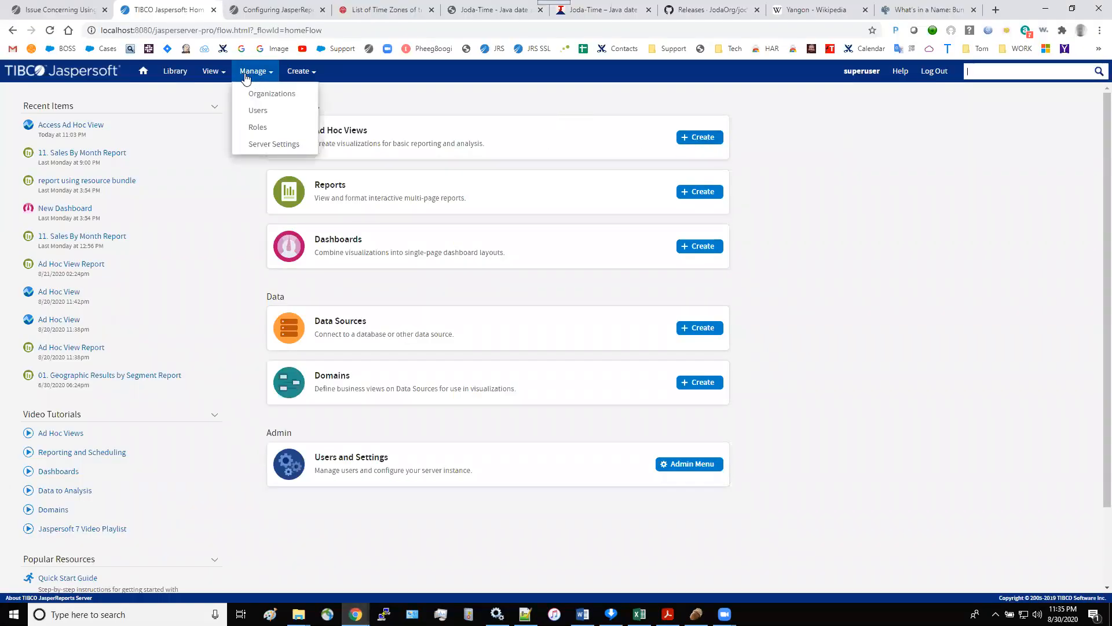
left_click(232, 109)
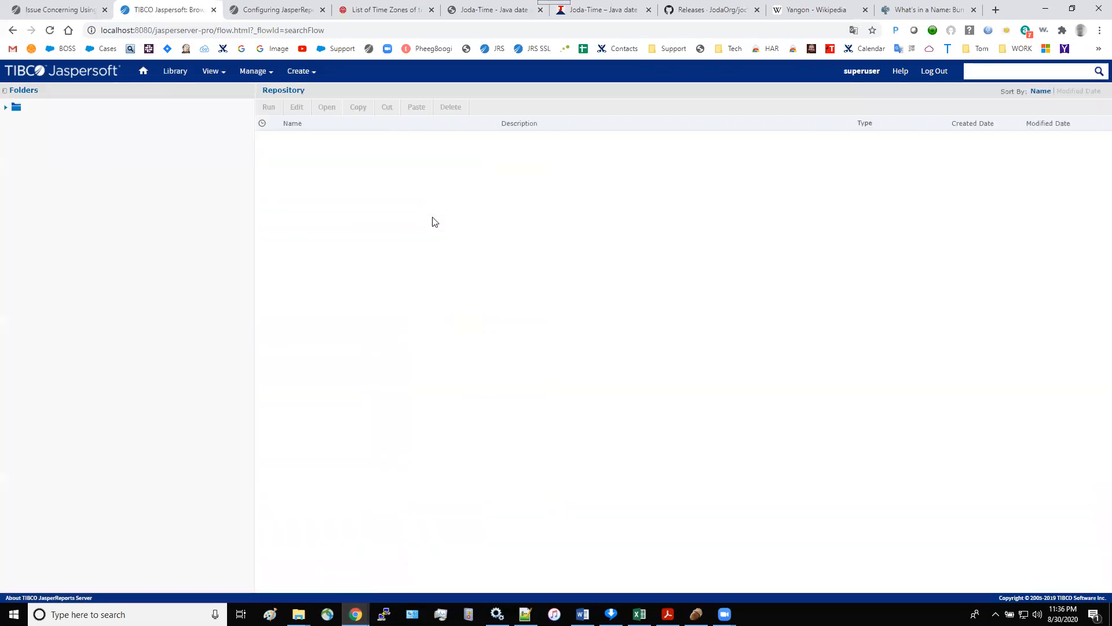
left_click(350, 154)
left_click(296, 110)
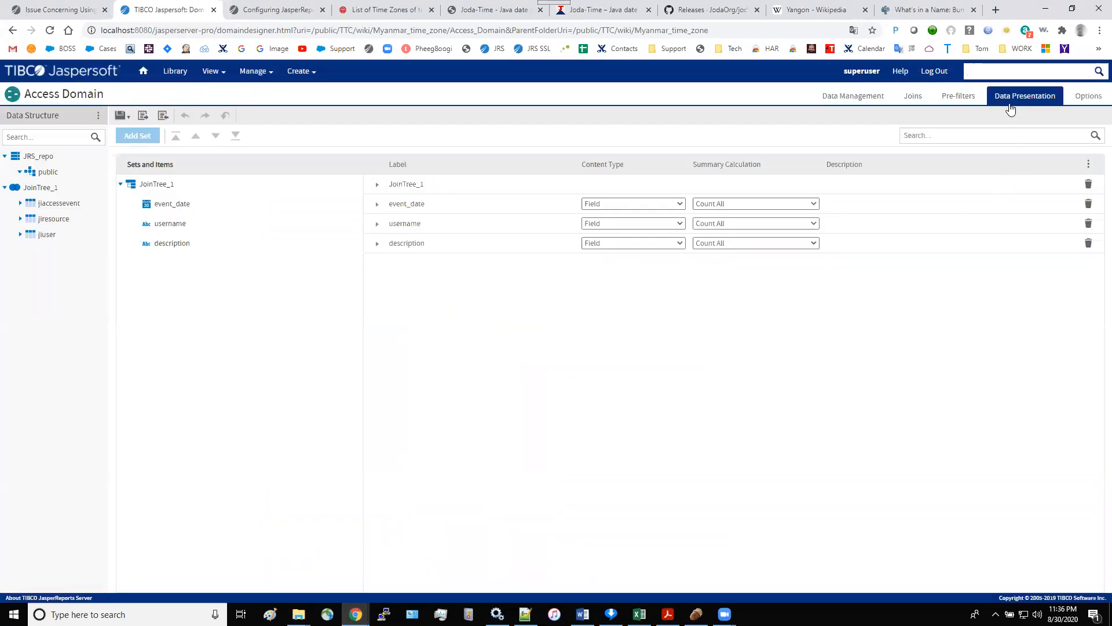
left_click(955, 103)
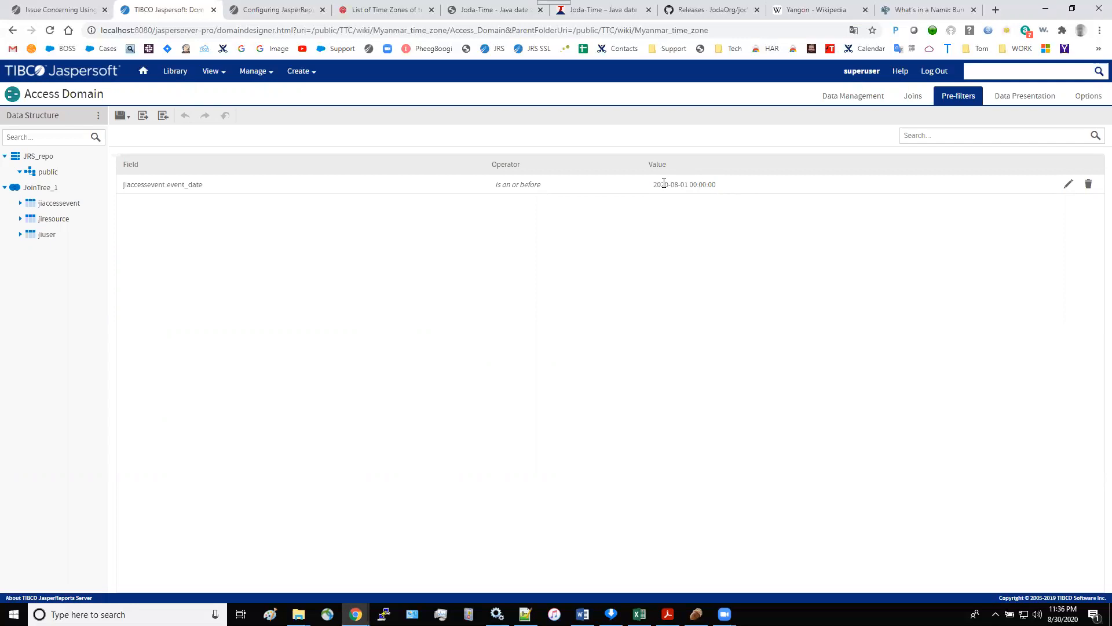
Return to the repository and open Access Ad Hoc View to examine the time zone of its event_date values.
mouse_move(212, 71)
left_click(225, 115)
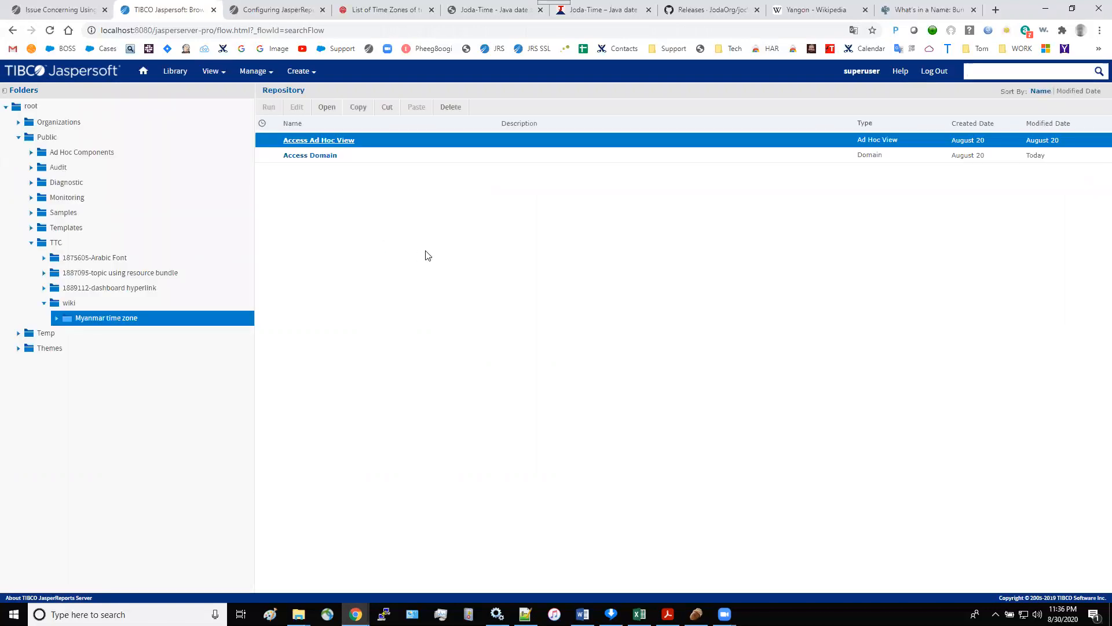
left_click(344, 142)
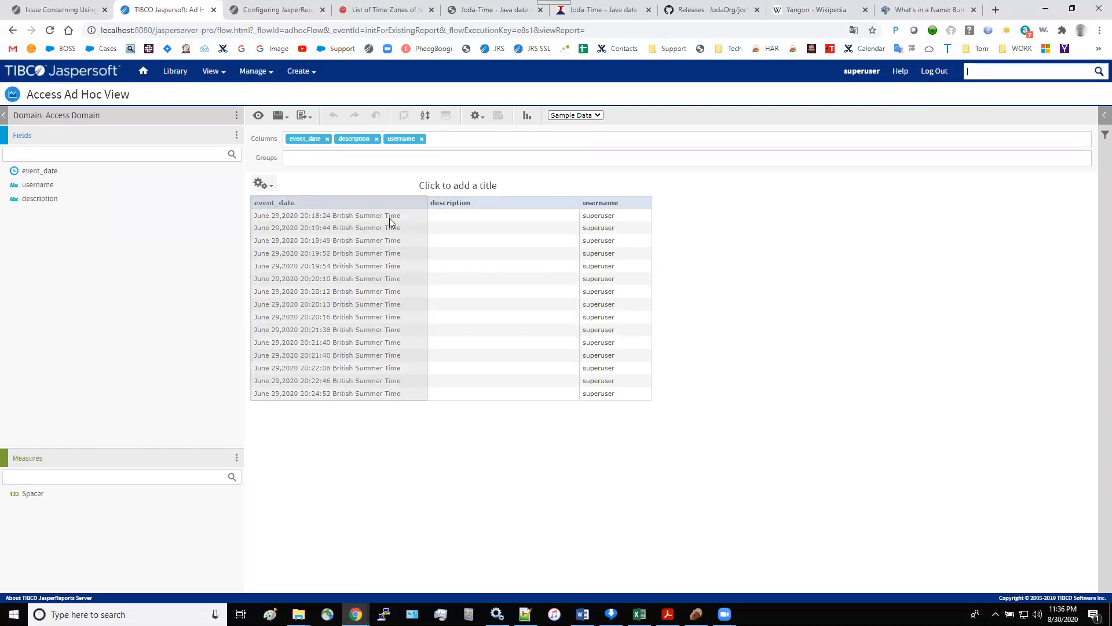
Log out and log back in as superuser with the time zone set to Asia/Yangon - Myanmar Time.
left_click(935, 70)
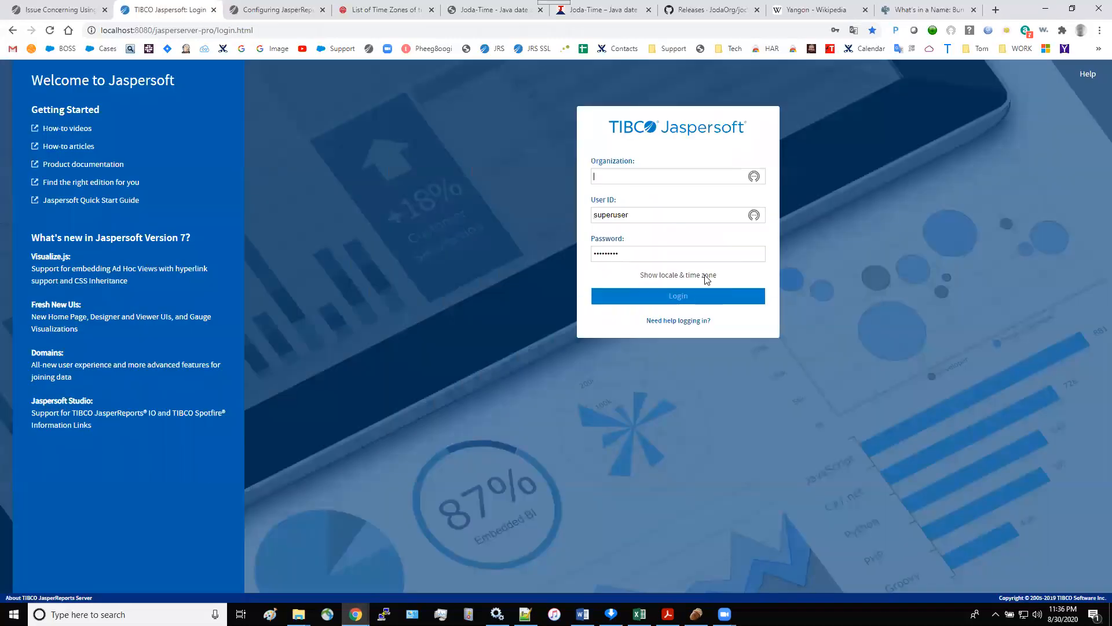
left_click(705, 275)
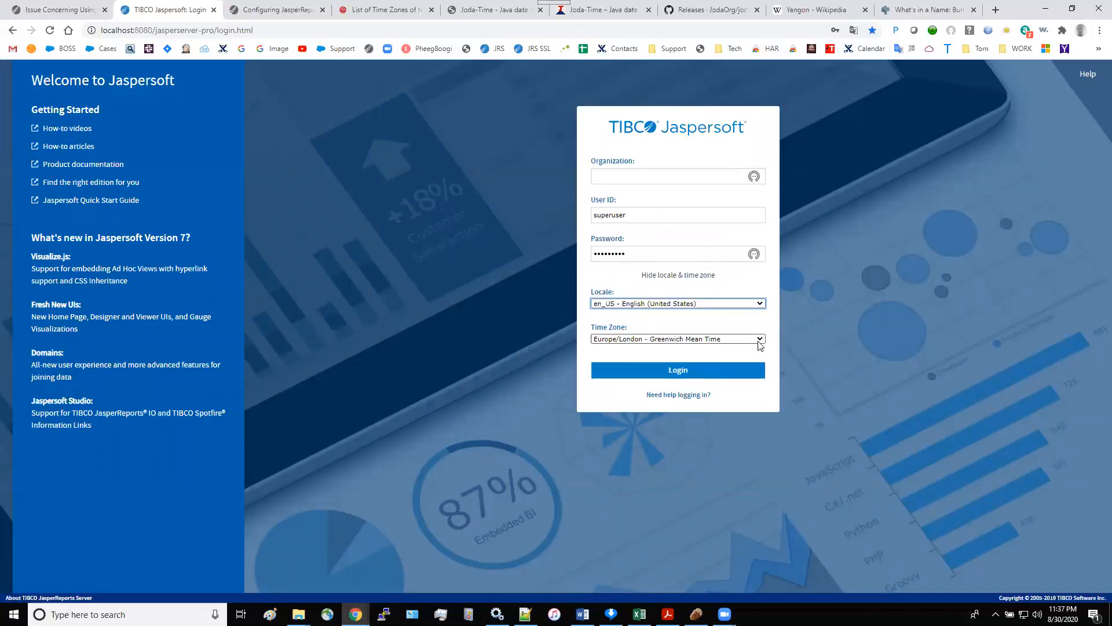
left_click(759, 340)
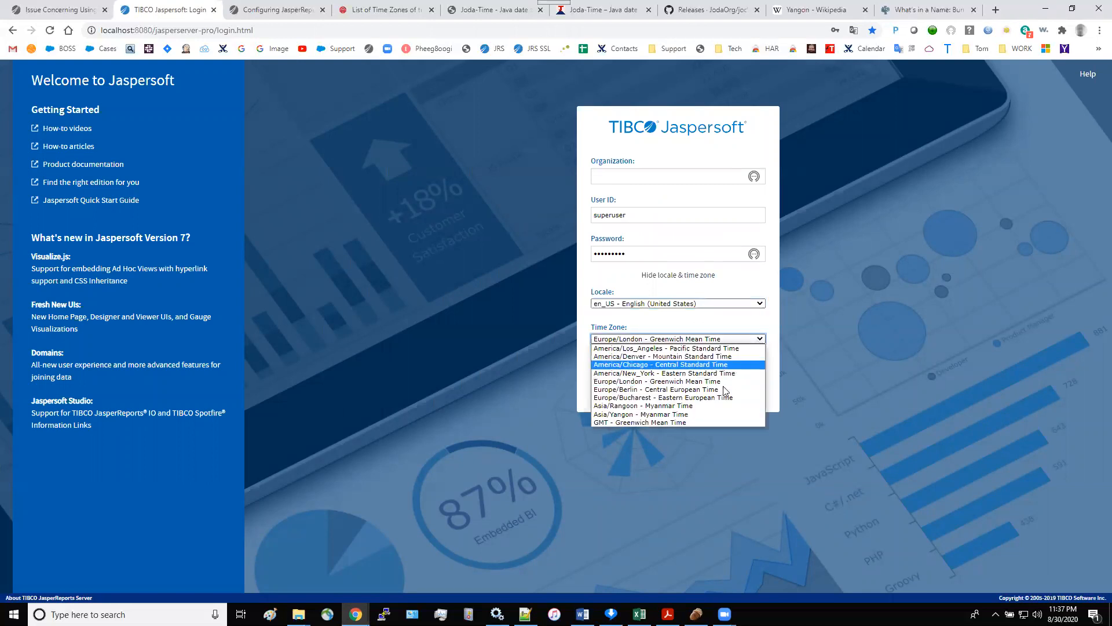
left_click(701, 415)
left_click(677, 373)
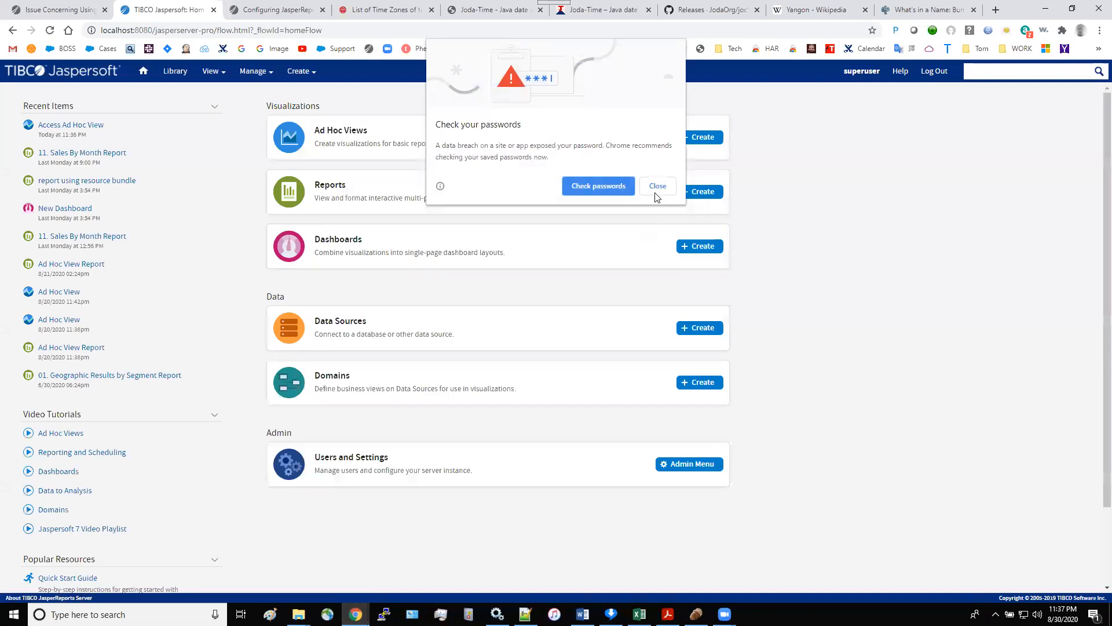
left_click(659, 183)
Reopen Access Domain from the Myanmar time zone repository folder for editing in the Domain Designer.
left_click(211, 70)
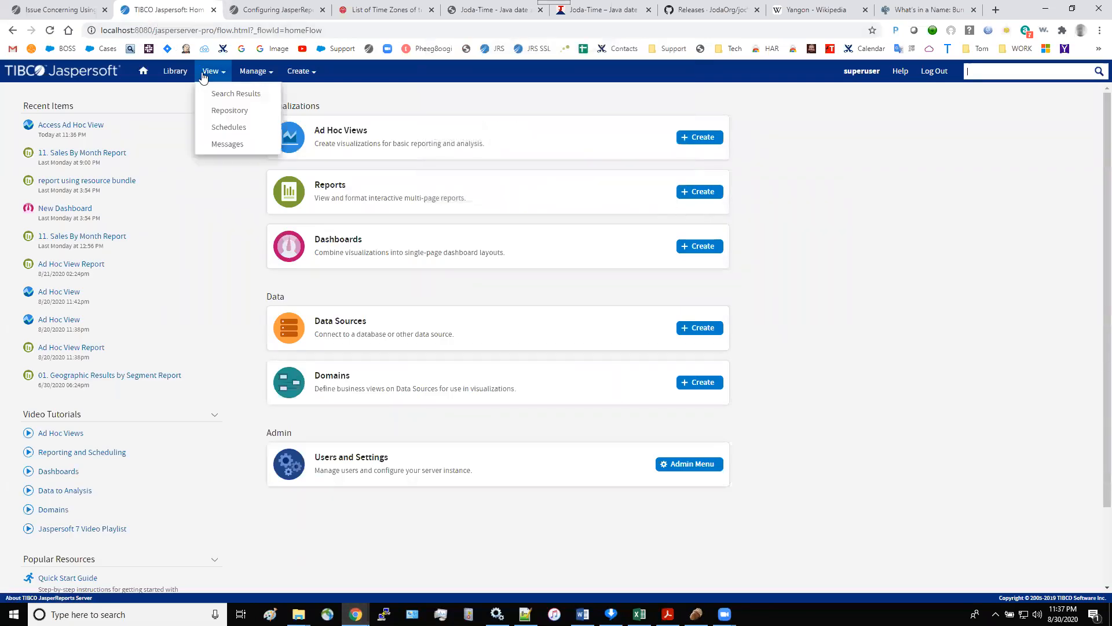
left_click(224, 113)
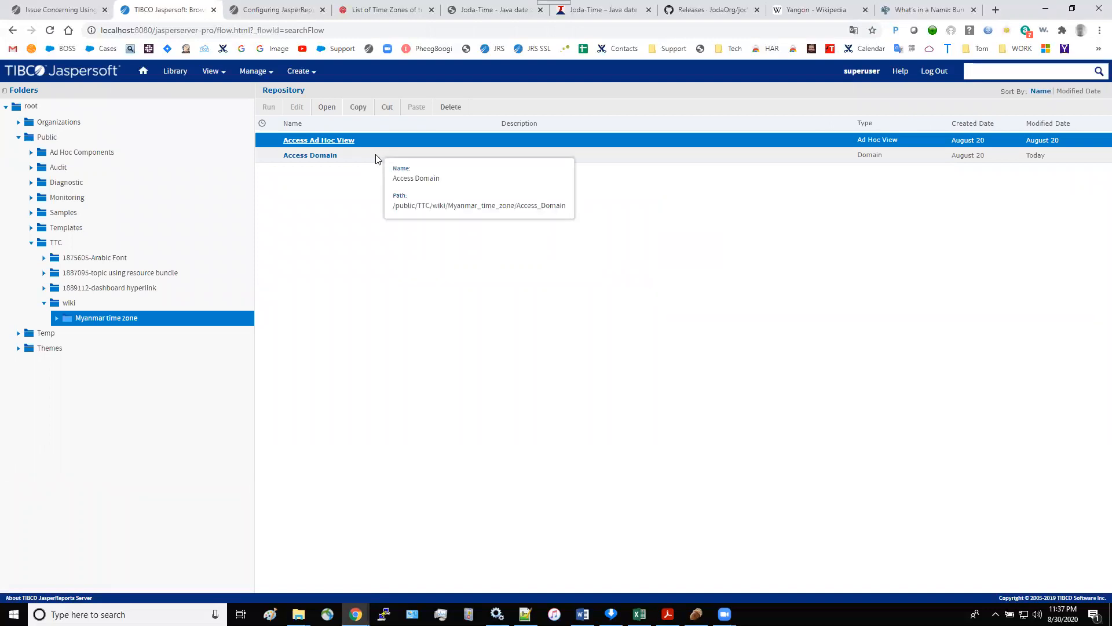
left_click(326, 157)
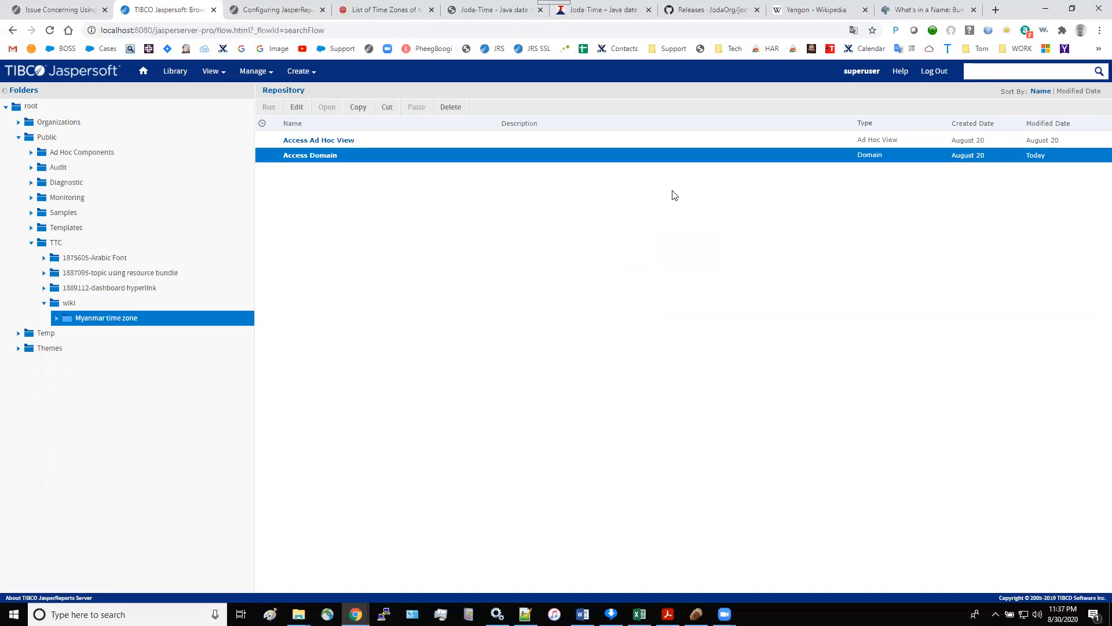
left_click(297, 109)
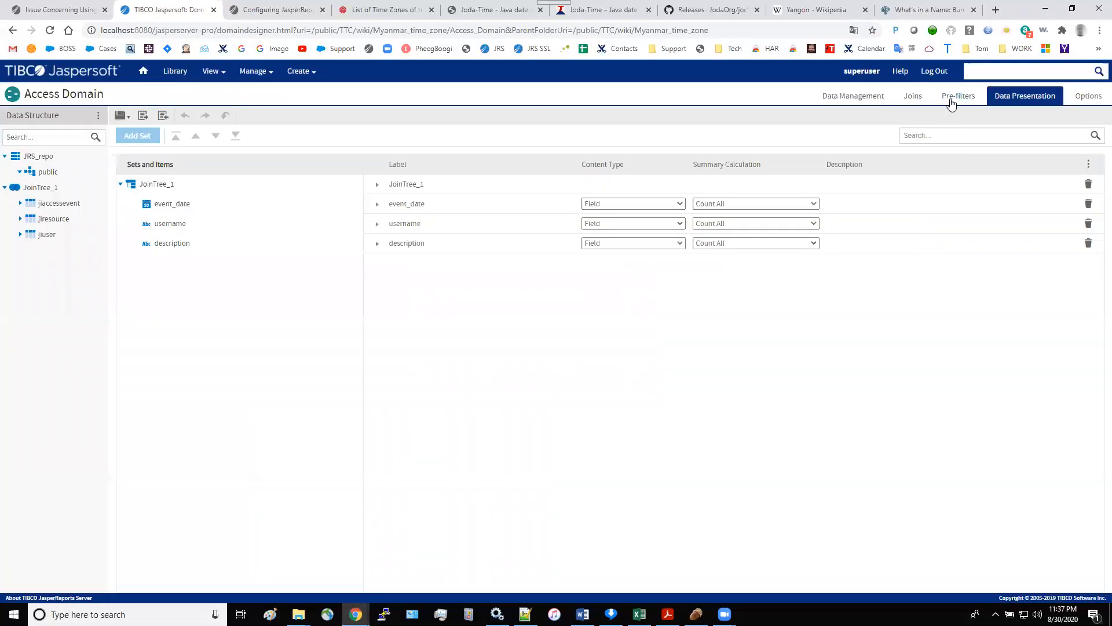
Examine the event_date pre-filter of Access Domain and return to the repository.
left_click(950, 101)
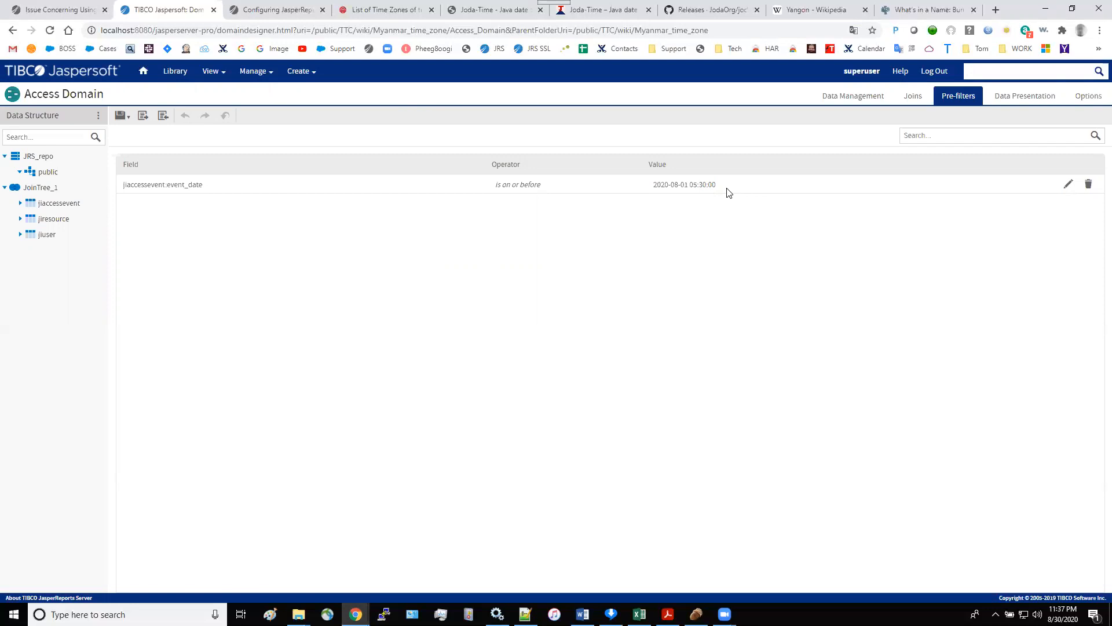
mouse_move(212, 71)
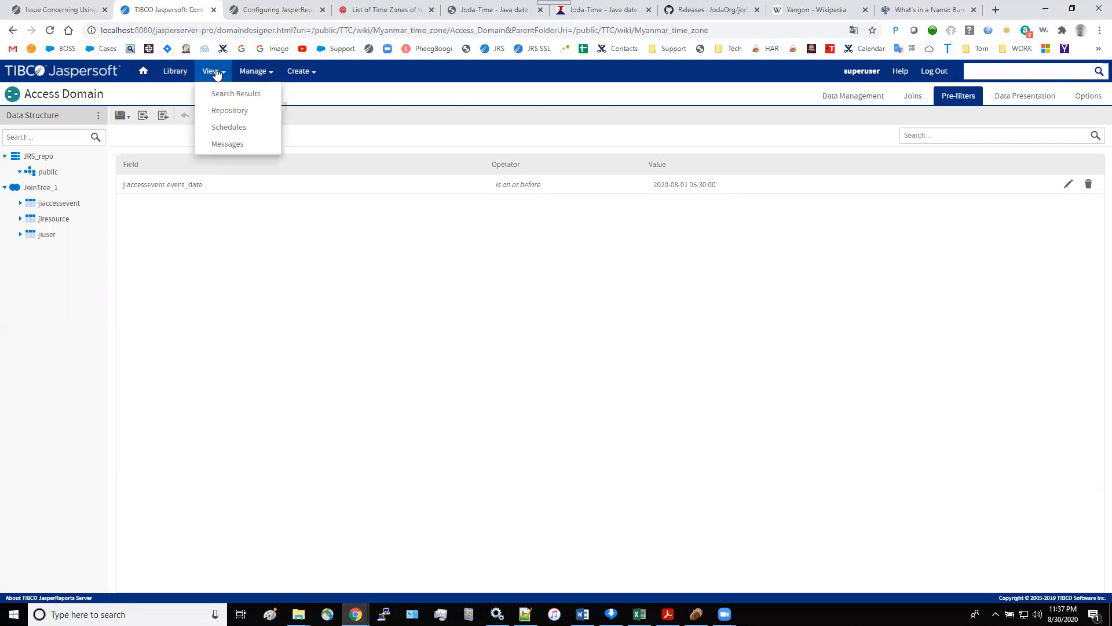
left_click(232, 110)
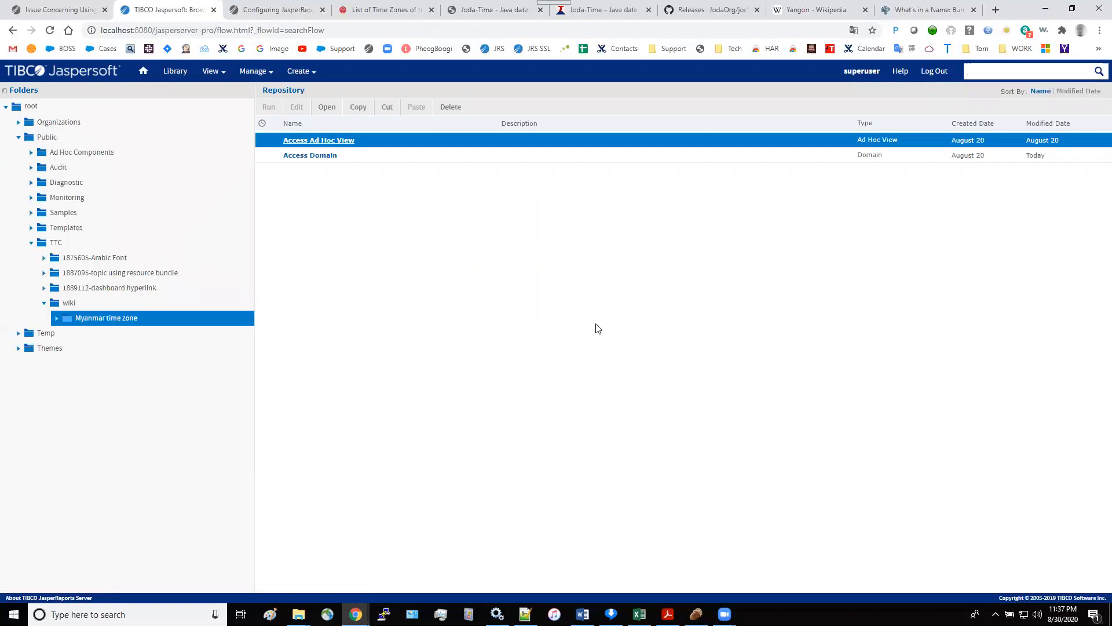
Open Access Ad Hoc View from the Myanmar time zone folder and highlight Asia/Yangon and joda.time in the error trace.
left_click(341, 143)
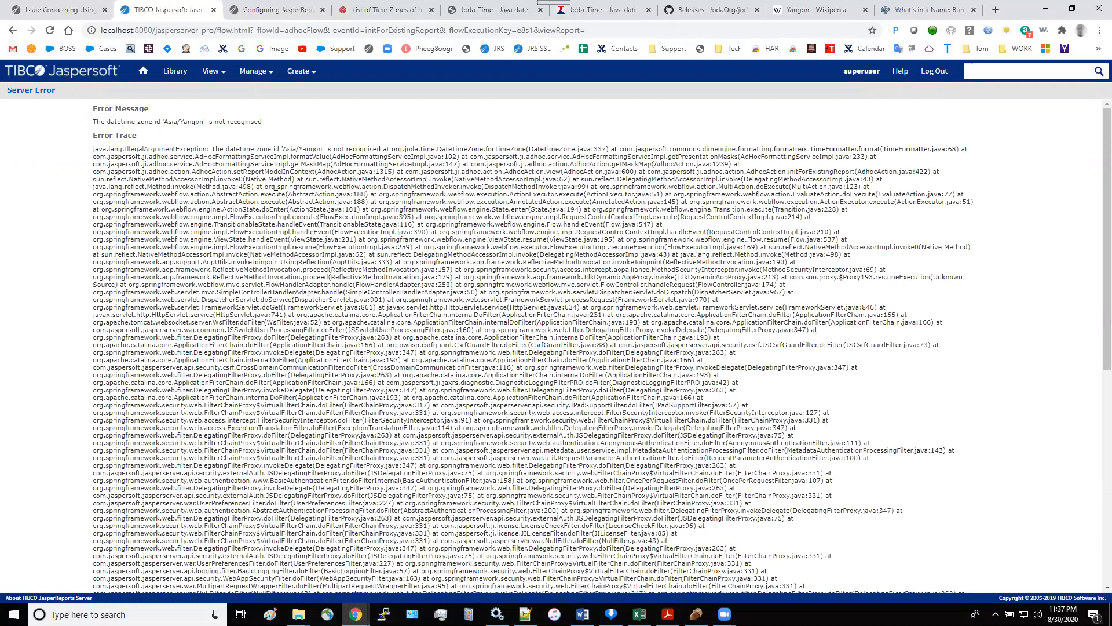
left_click_drag(284, 148, 321, 148)
left_click_drag(404, 149, 438, 149)
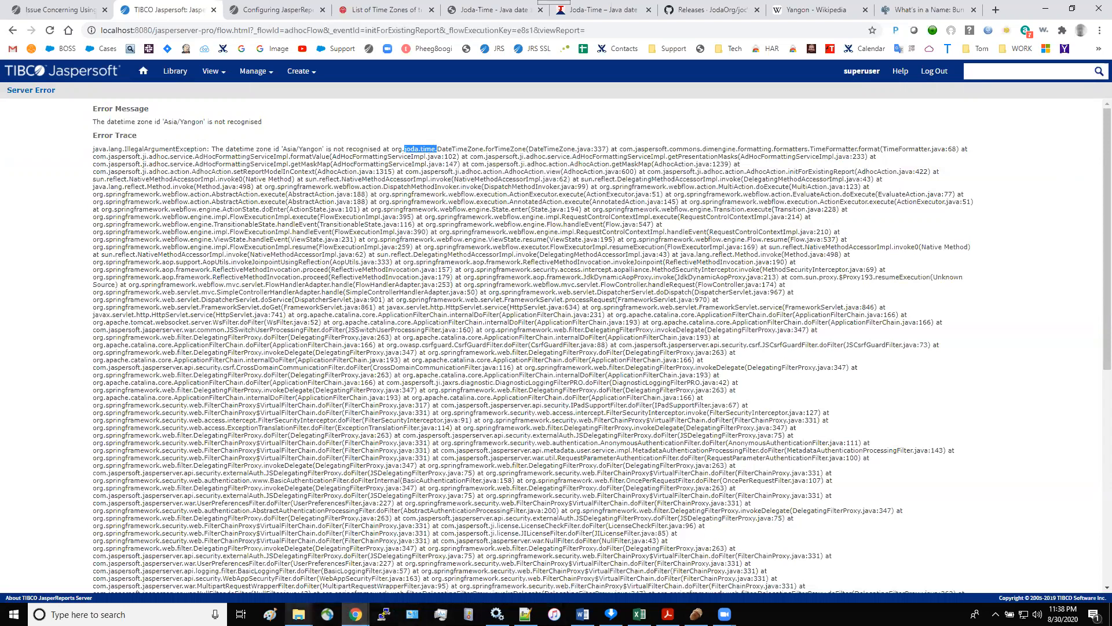
Switch to the Jaspersoft2 WEB-INF\lib folder in File Explorer and locate joda-time-2.2.jar.
mouse_move(298, 613)
mouse_move(262, 578)
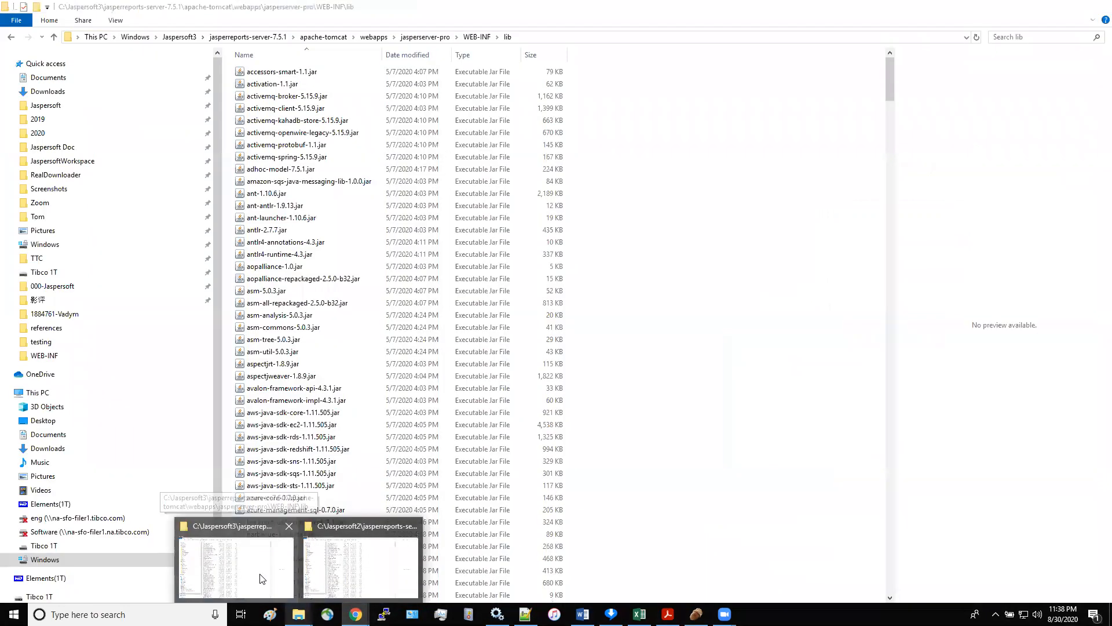
left_click(357, 580)
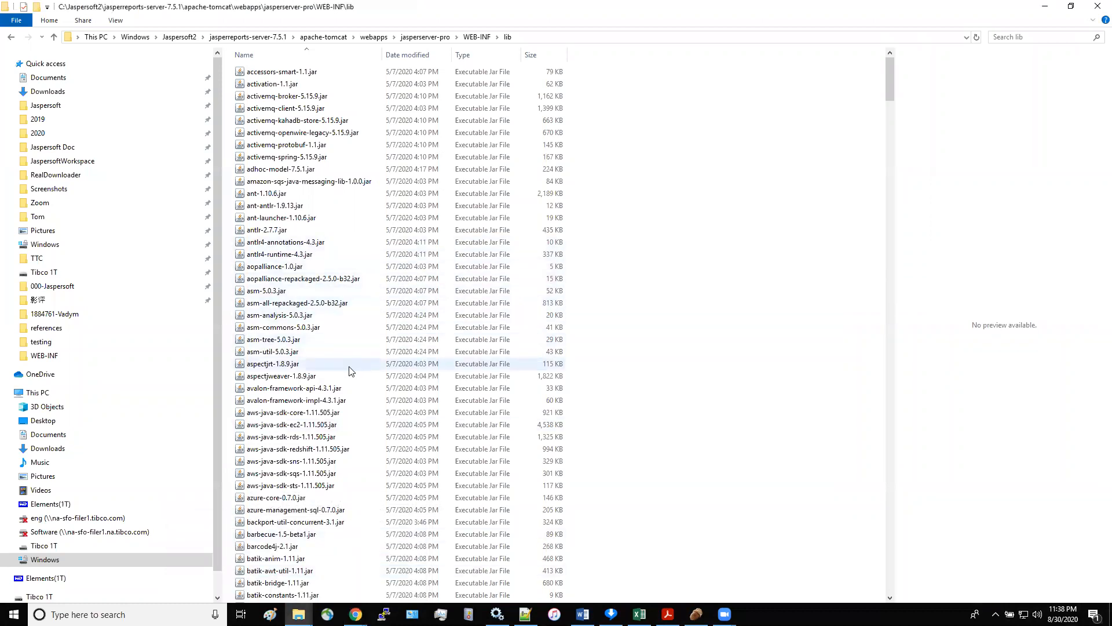
left_click_drag(890, 95, 886, 325)
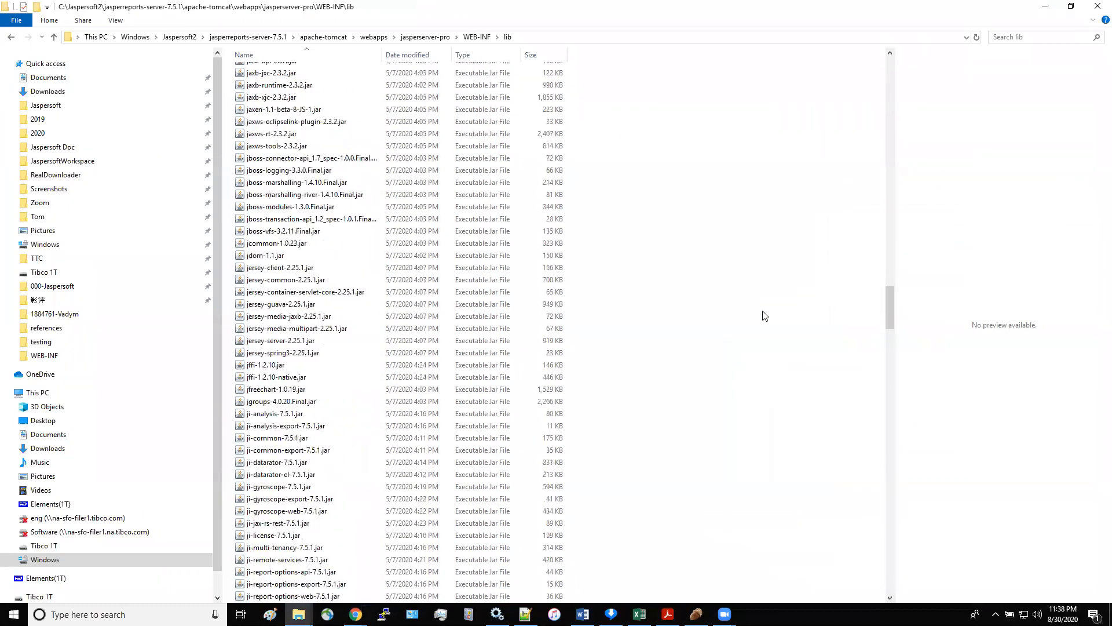
scroll(765, 316, "down", 8)
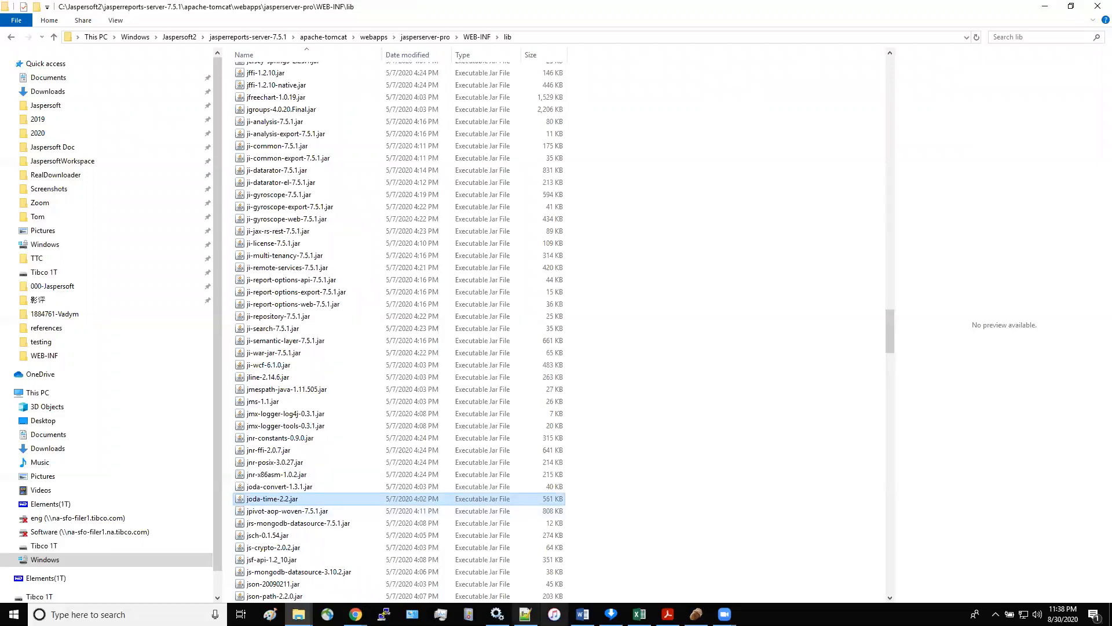
Switch back to Chrome and look up the Asia/Rangoon entry in the Joda-Time 2.2 list of available time zones.
left_click(355, 614)
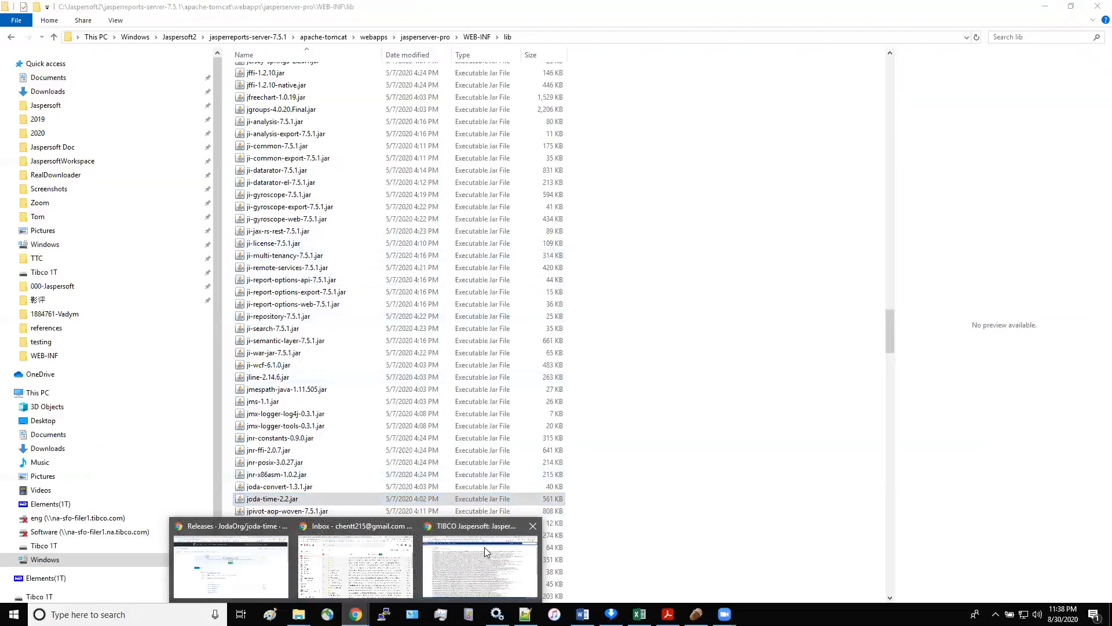
left_click(479, 565)
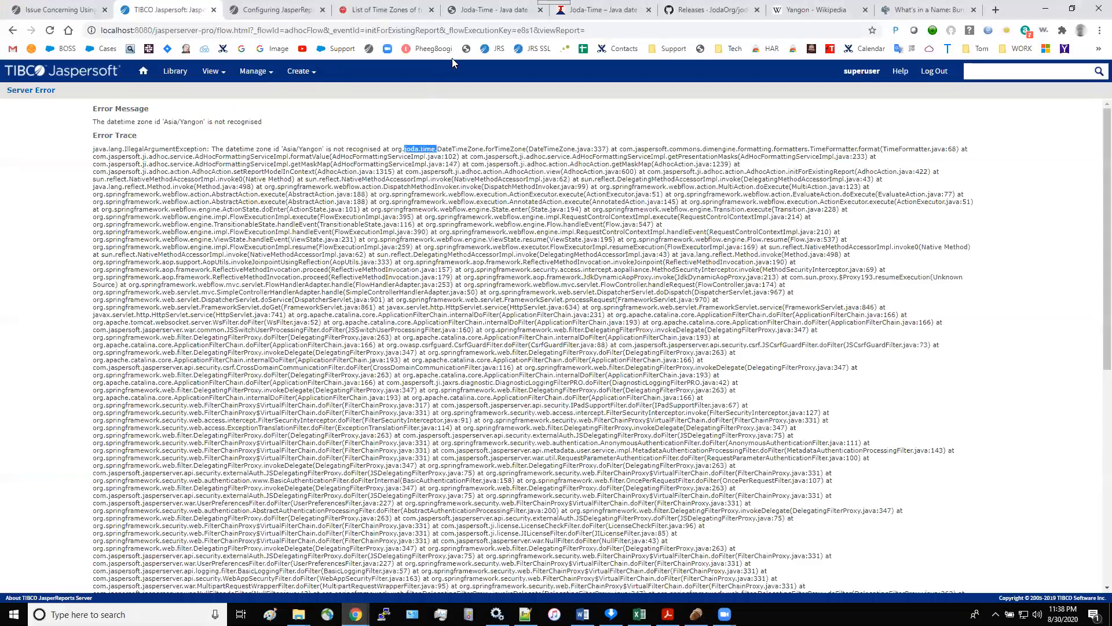
left_click(456, 11)
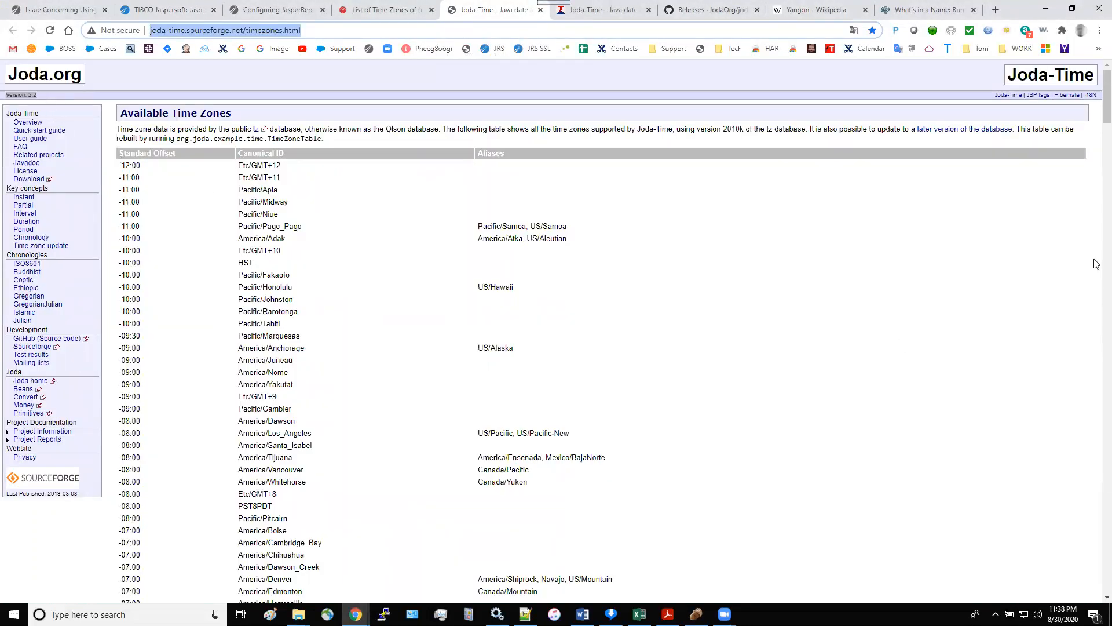
left_click_drag(1106, 102, 1061, 431)
scroll(953, 364, "down", 13)
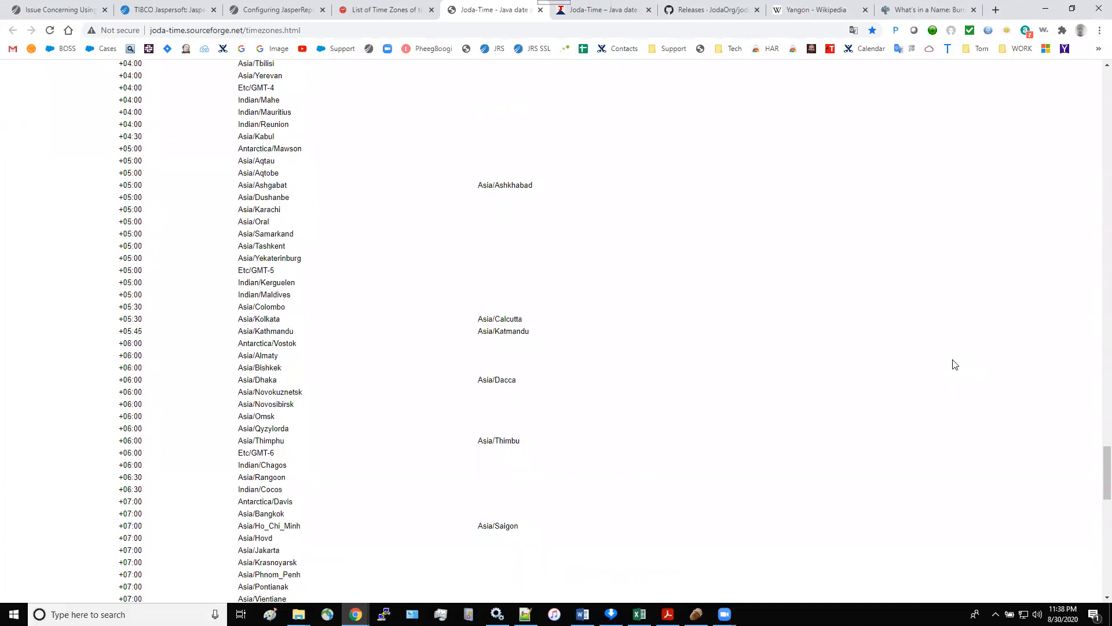
scroll(949, 363, "up", 2)
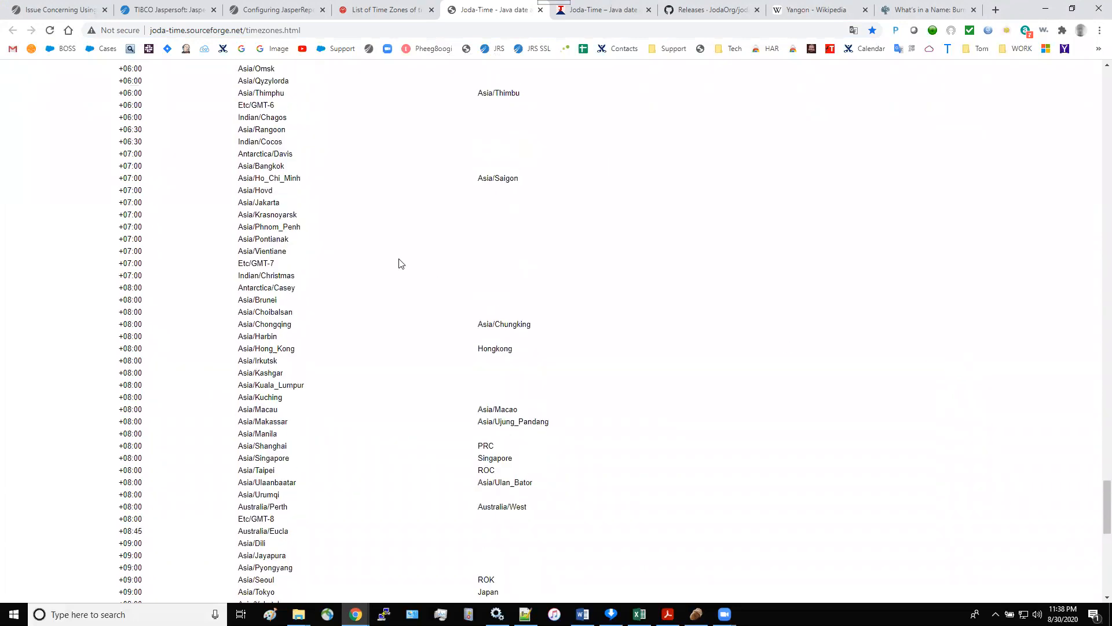
scroll(397, 263, "up", 3)
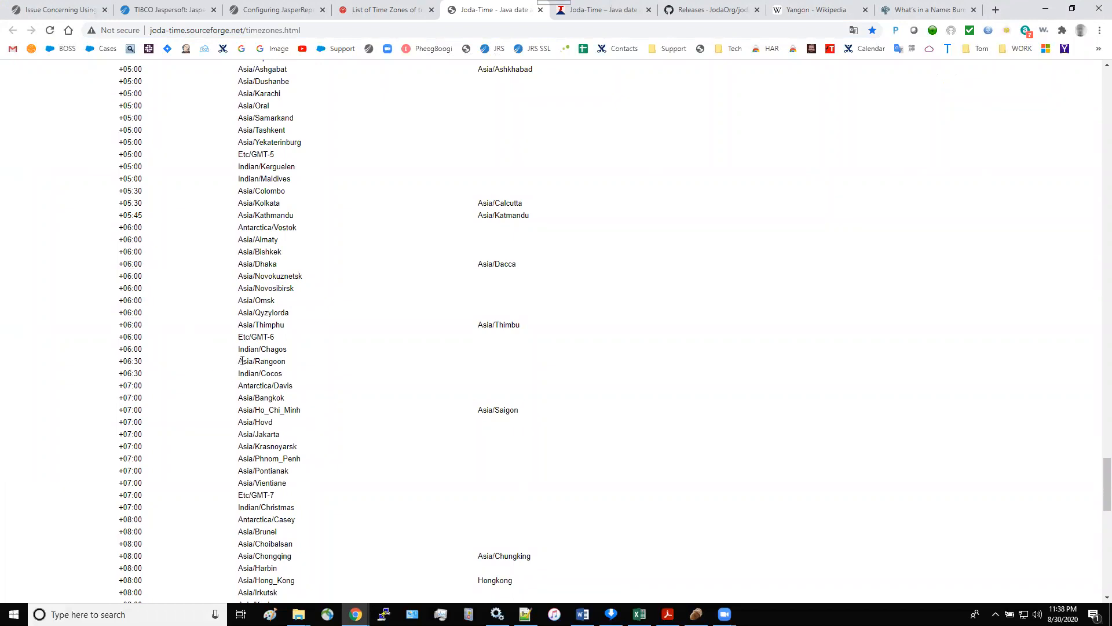
left_click_drag(238, 363, 291, 369)
Check the Wikipedia article on Yangon for its alternative name, and highlight Asia/Rangoon in the Joda-Time time zone list.
left_click(813, 15)
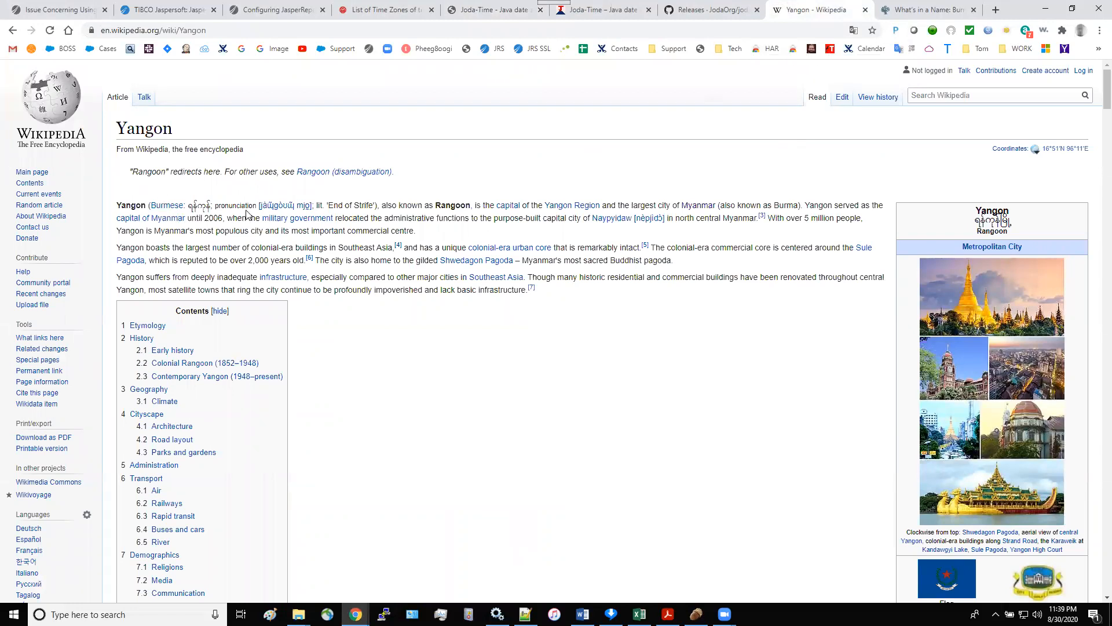
mouse_move(297, 172)
left_click(479, 19)
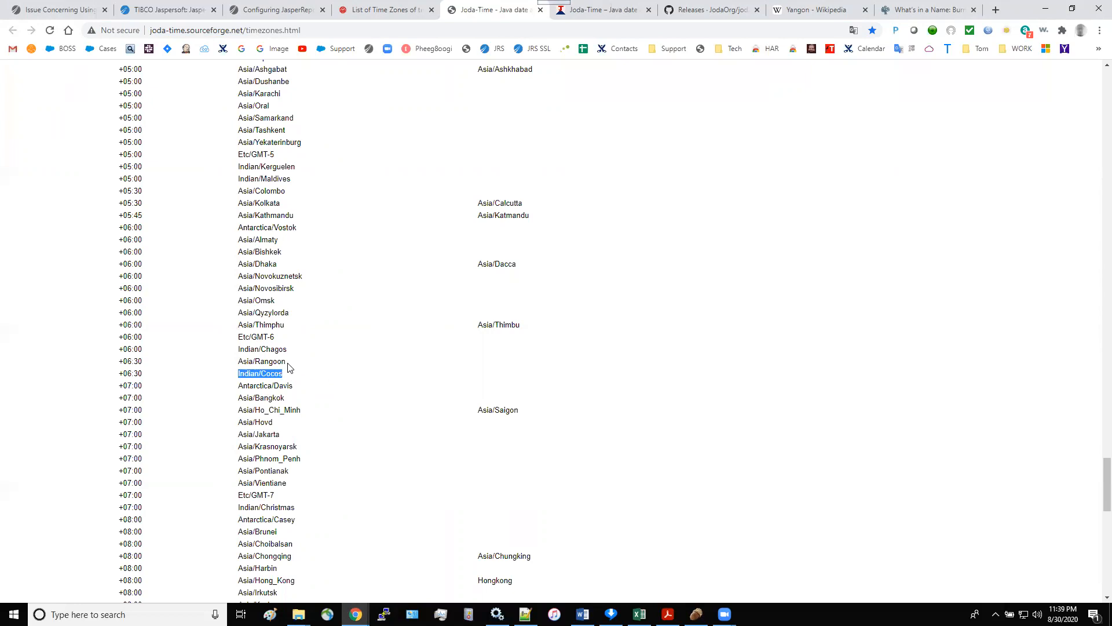
left_click_drag(239, 360, 283, 363)
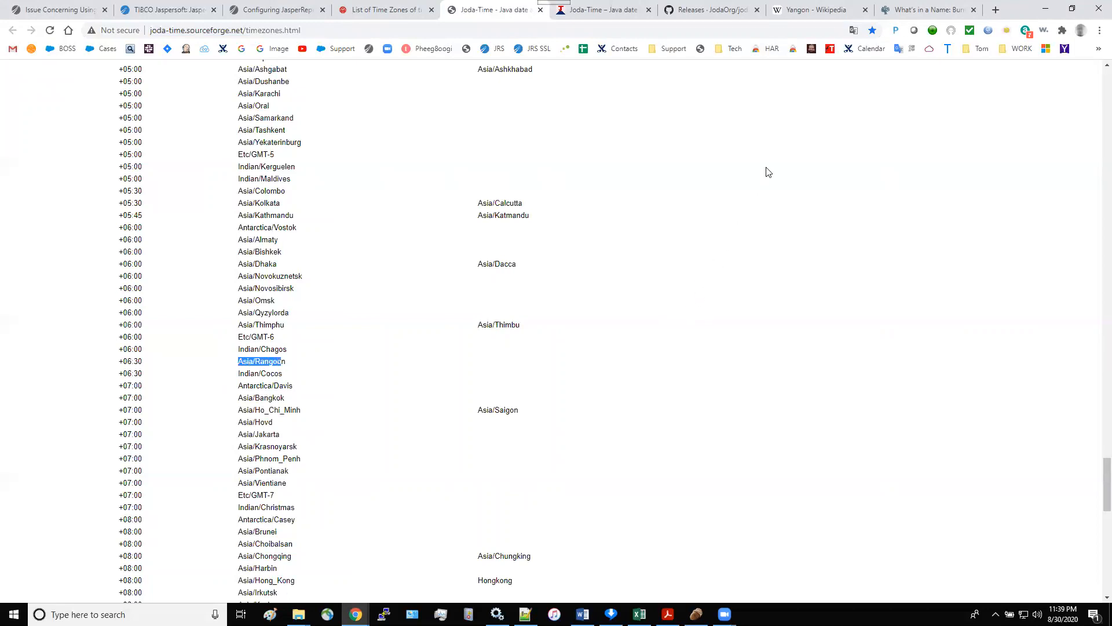
Log out of JasperReports Server and log back in as superuser with the time zone set to Asia/Rangoon - Myanmar Time.
left_click(168, 10)
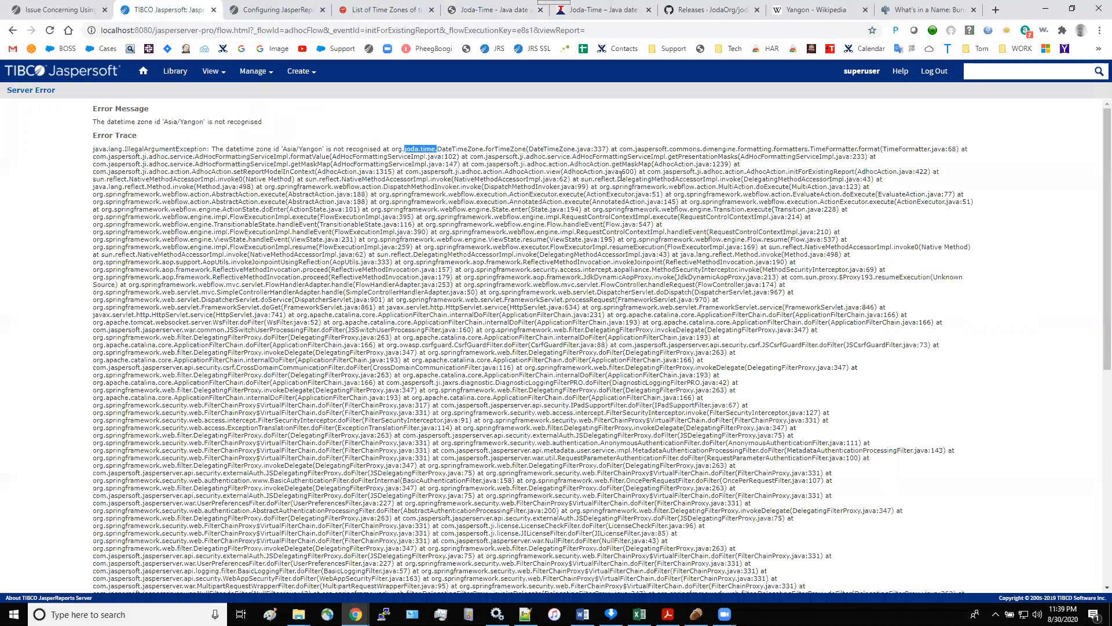
left_click(934, 71)
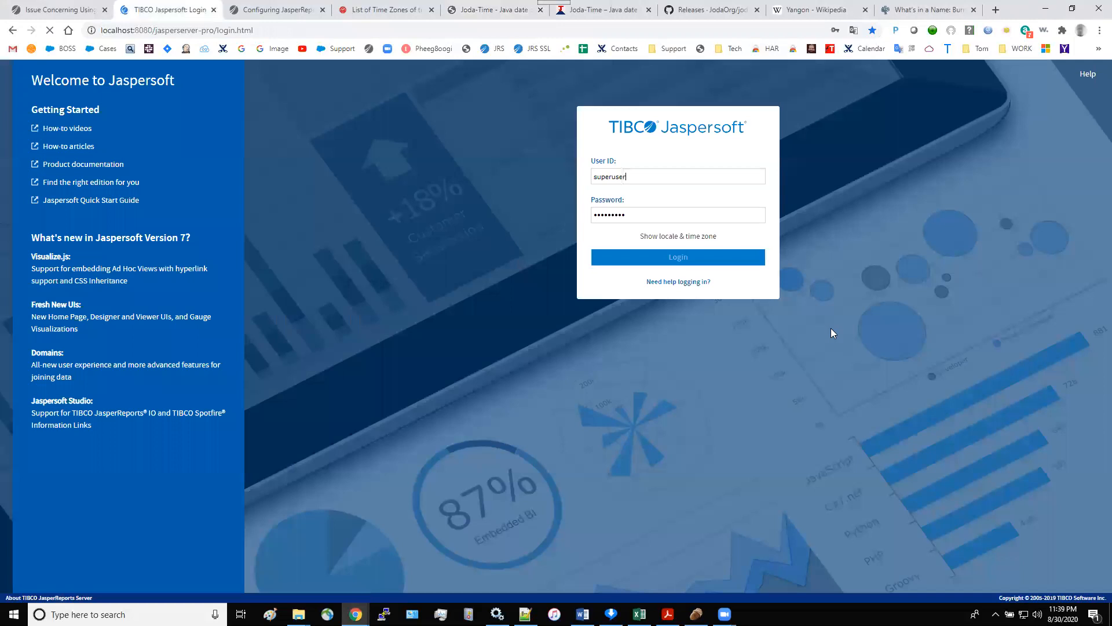
left_click(701, 276)
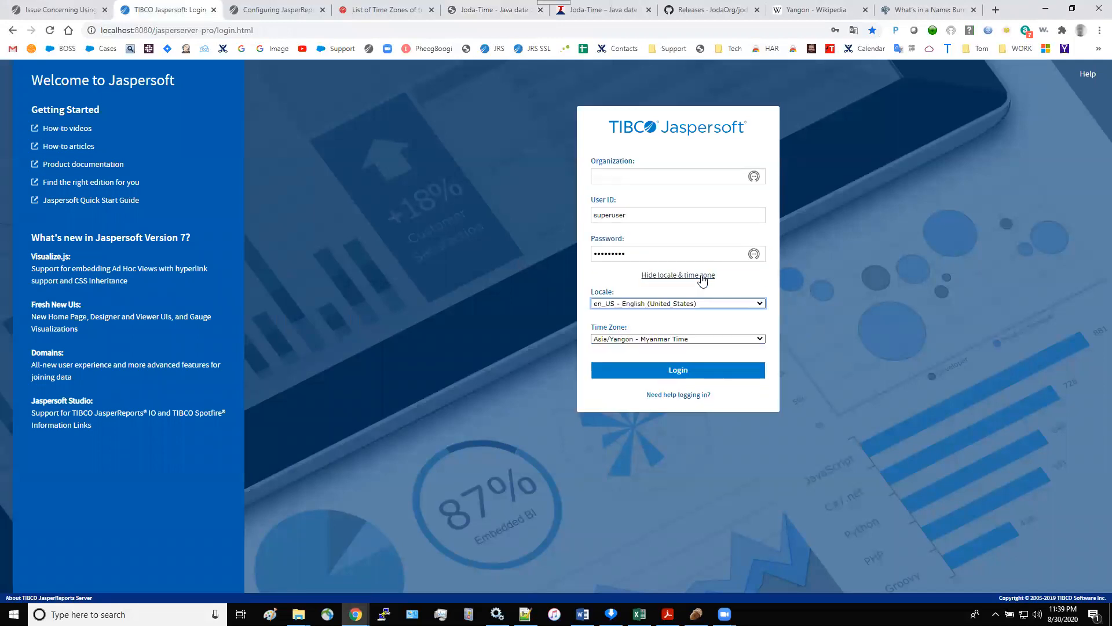
left_click(760, 340)
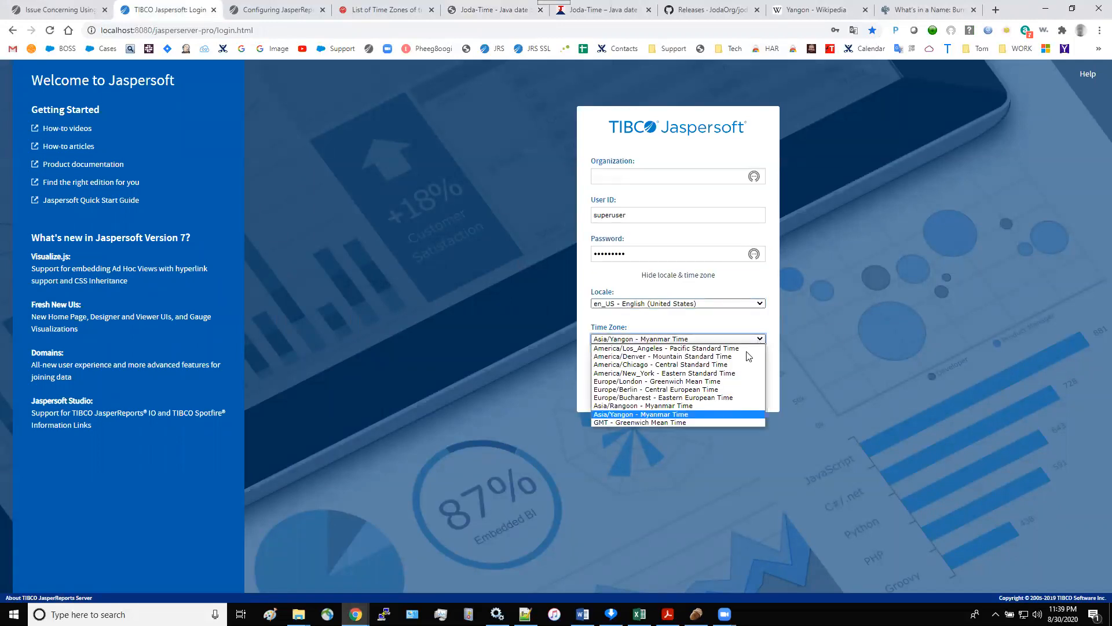
left_click(695, 406)
left_click(679, 370)
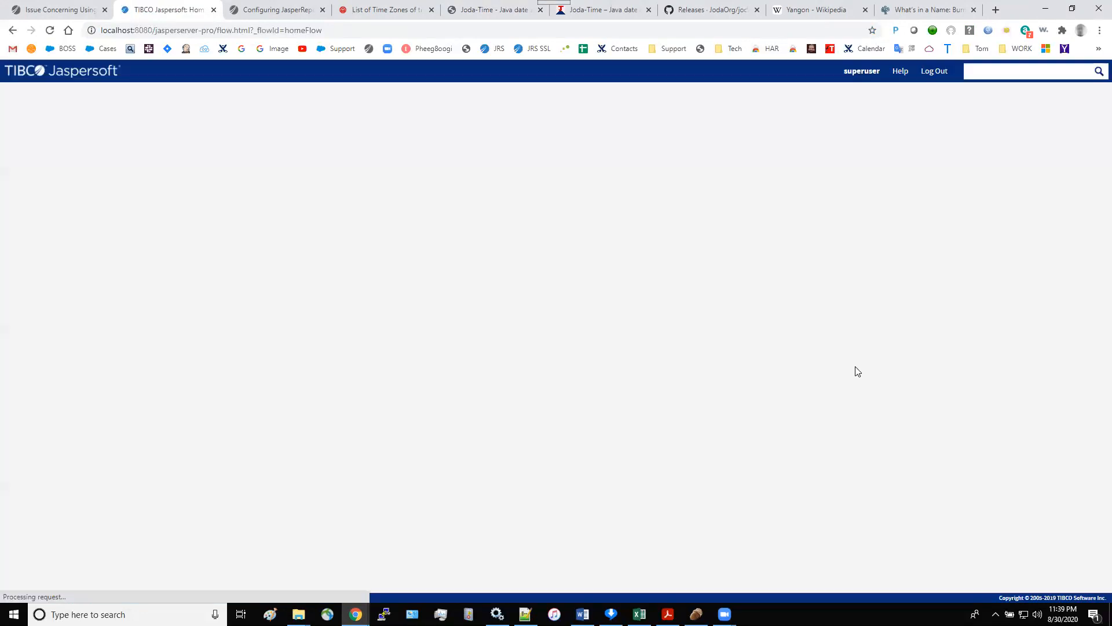
left_click(658, 184)
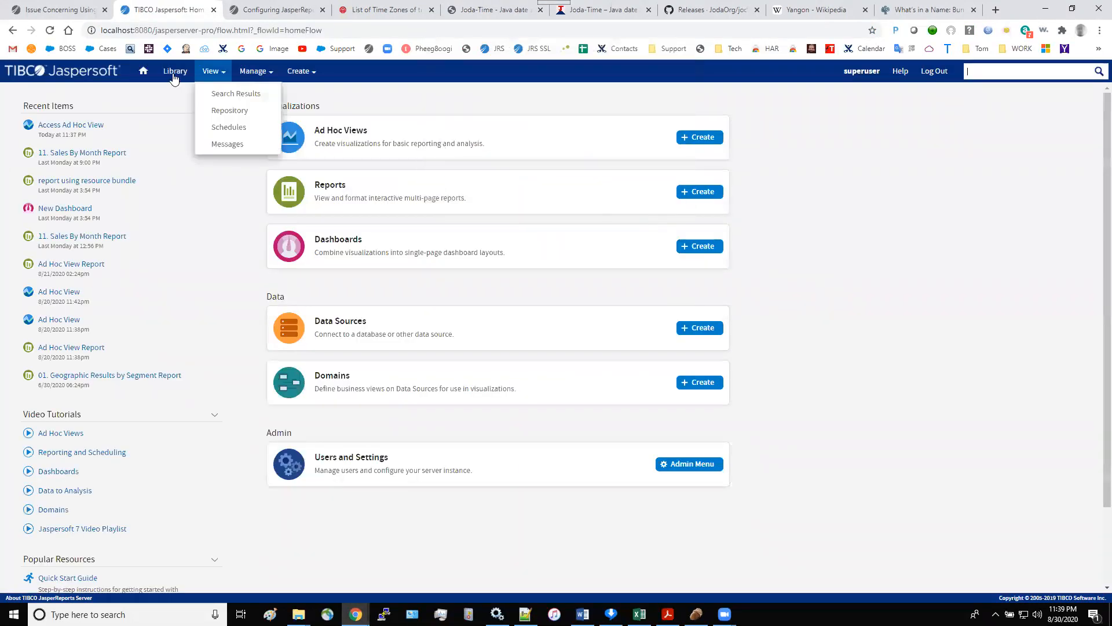
Open Access Domain from the repository for editing under the Asia/Rangoon time zone and examine its pre-filters.
left_click(228, 115)
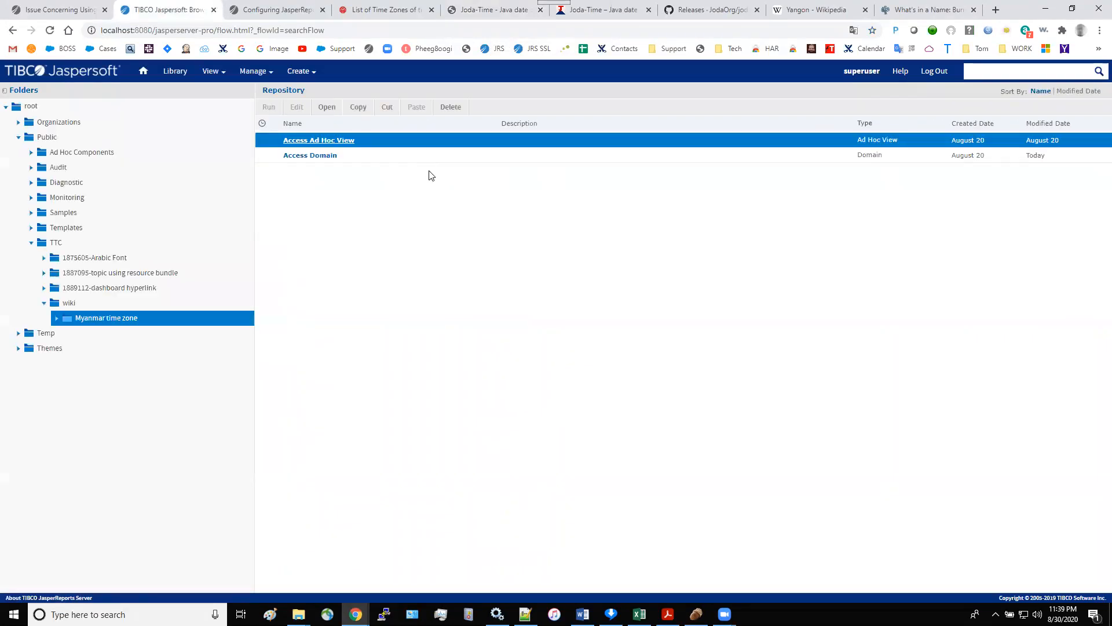
left_click(334, 160)
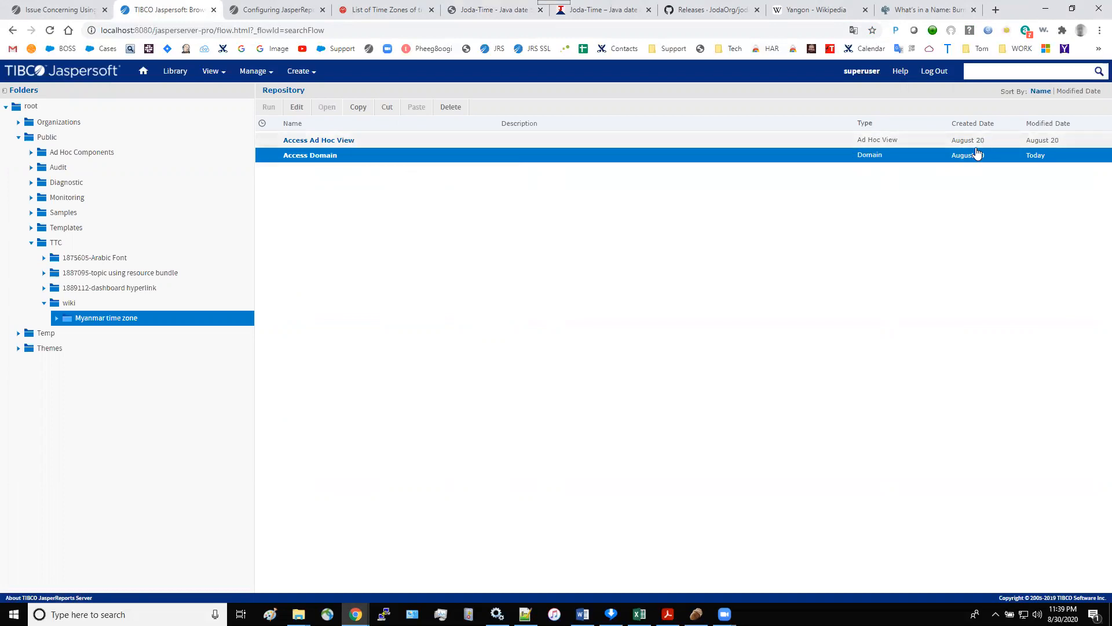
left_click(294, 108)
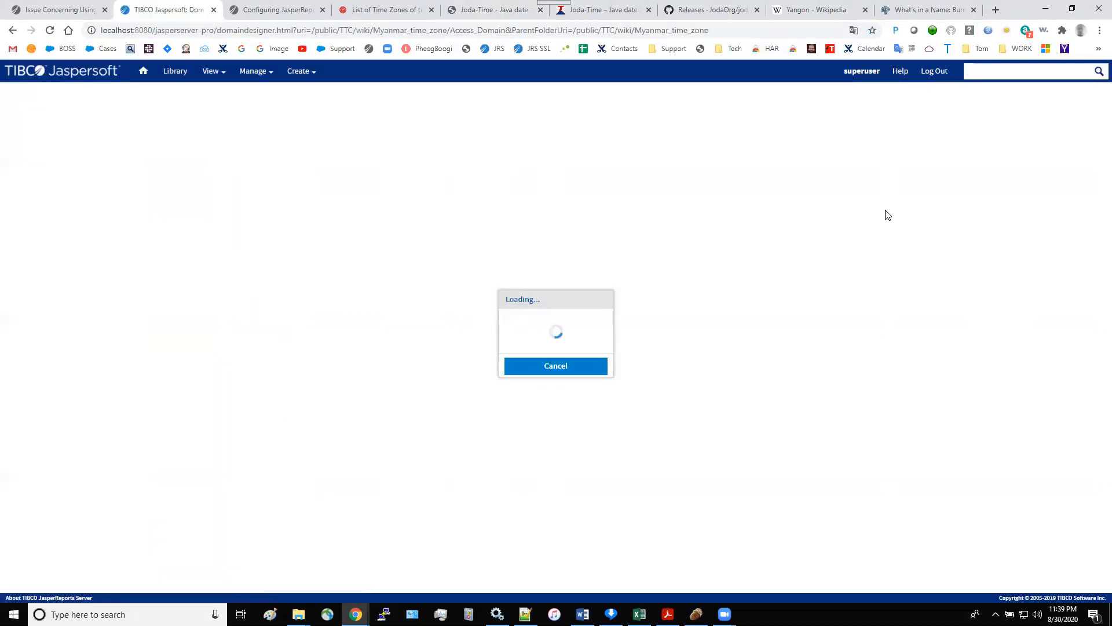
left_click(955, 100)
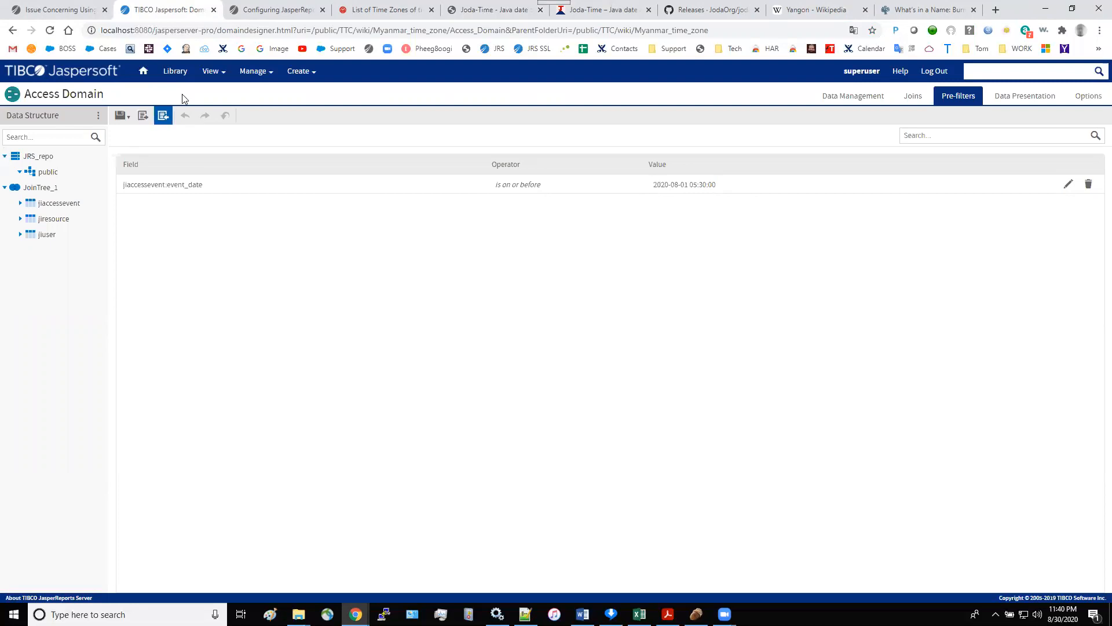
Return to the repository and open Access Ad Hoc View to examine its event_date values under the Asia/Rangoon time zone.
mouse_move(211, 72)
left_click(223, 116)
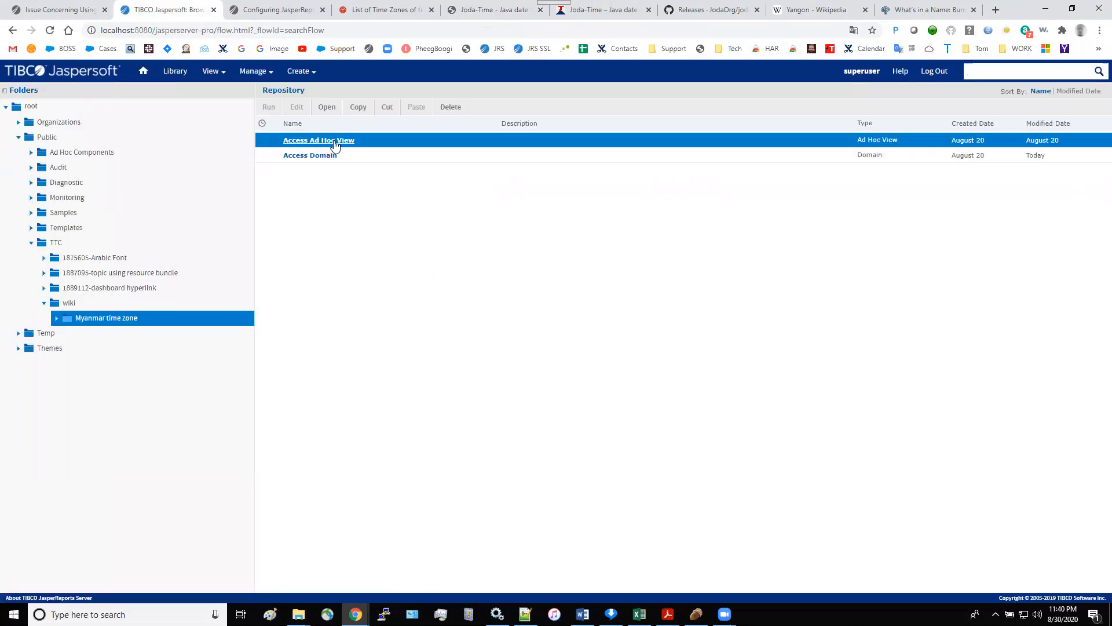
left_click(335, 144)
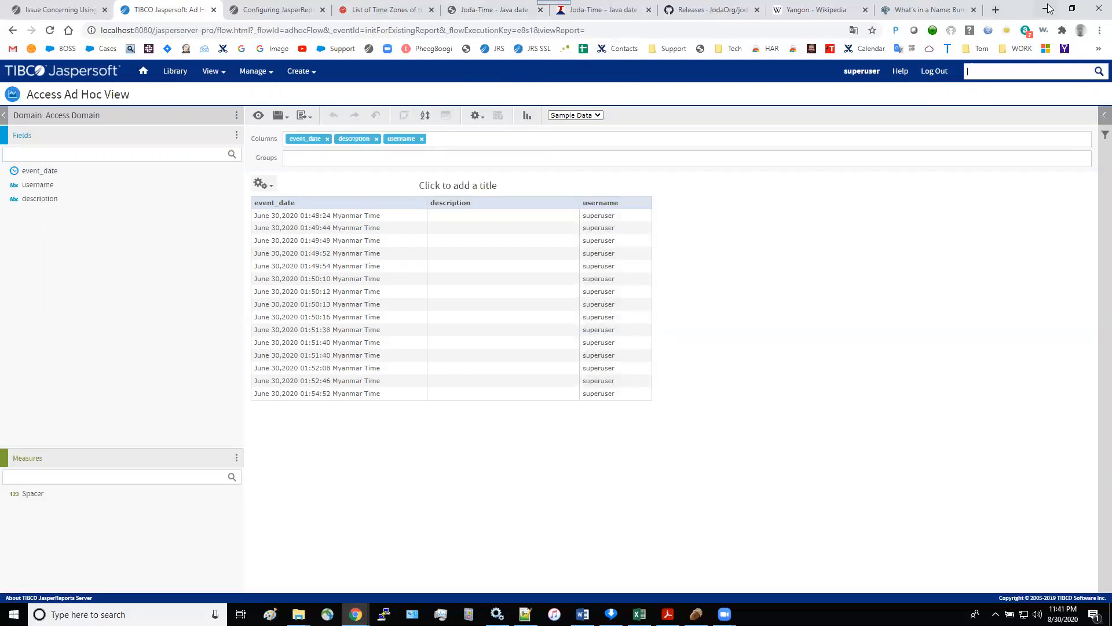
Return to the Joda-Time list of available time zones and review its entries from the beginning.
left_click(1072, 8)
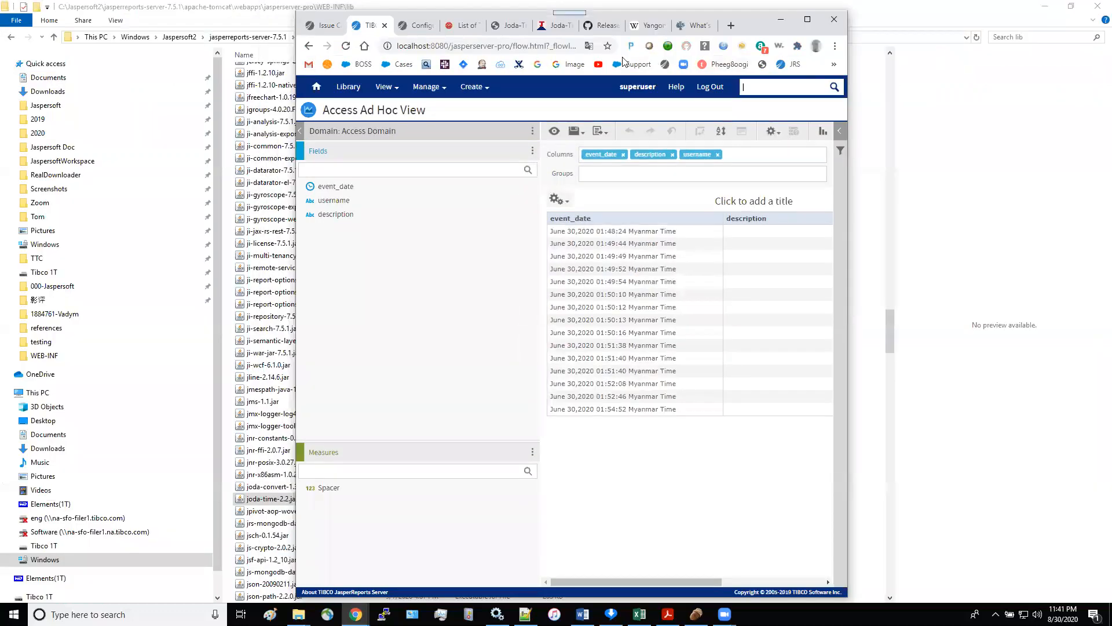
left_click(506, 25)
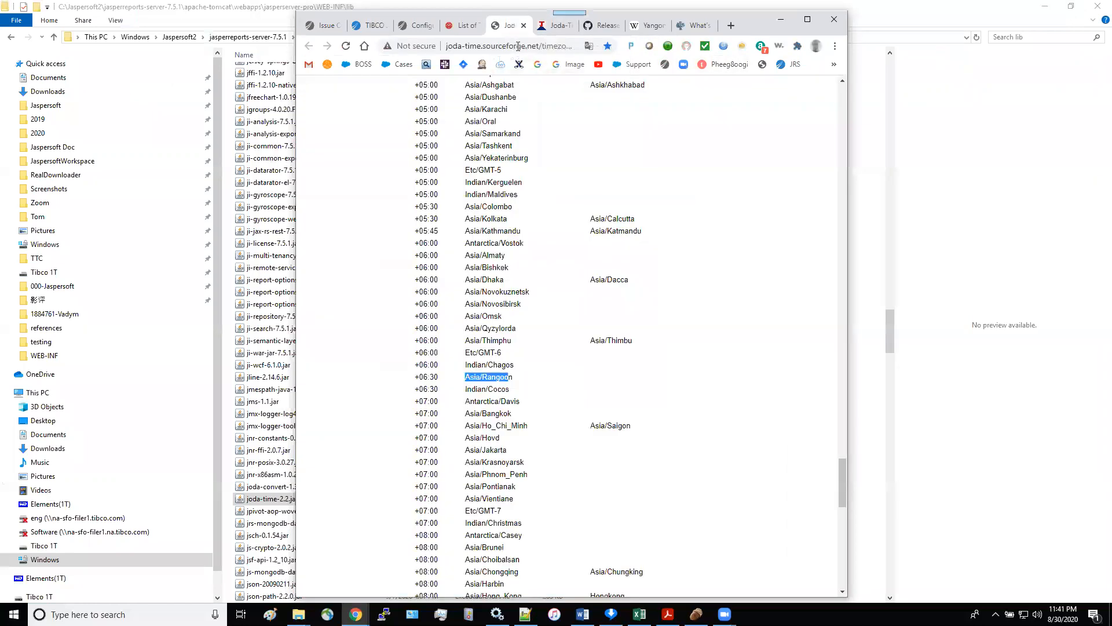
left_click(809, 19)
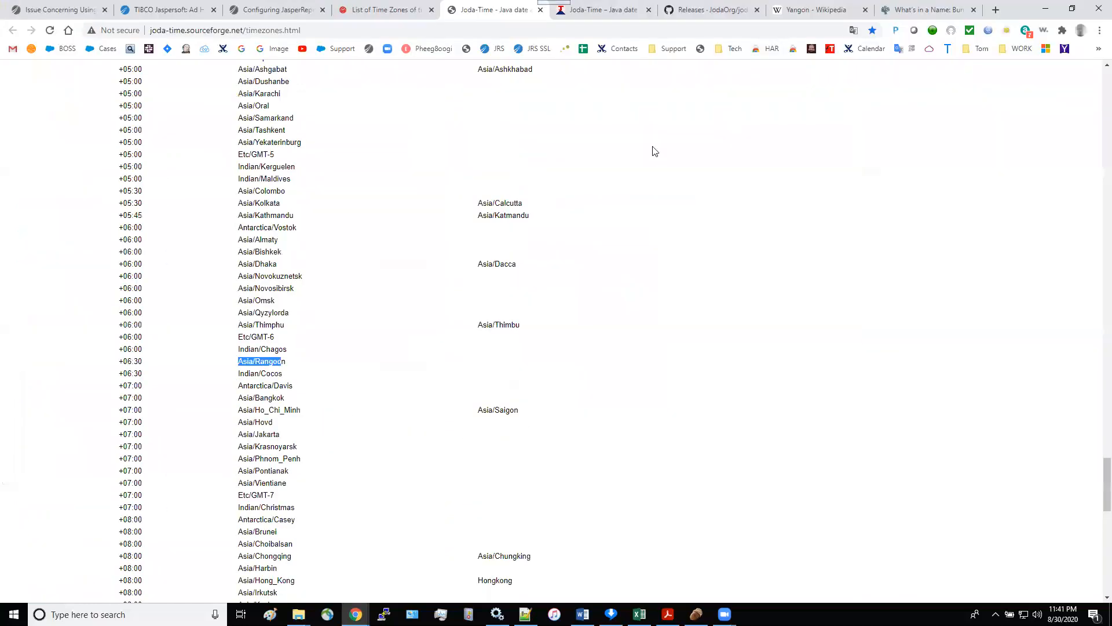
left_click_drag(1096, 511, 1096, 95)
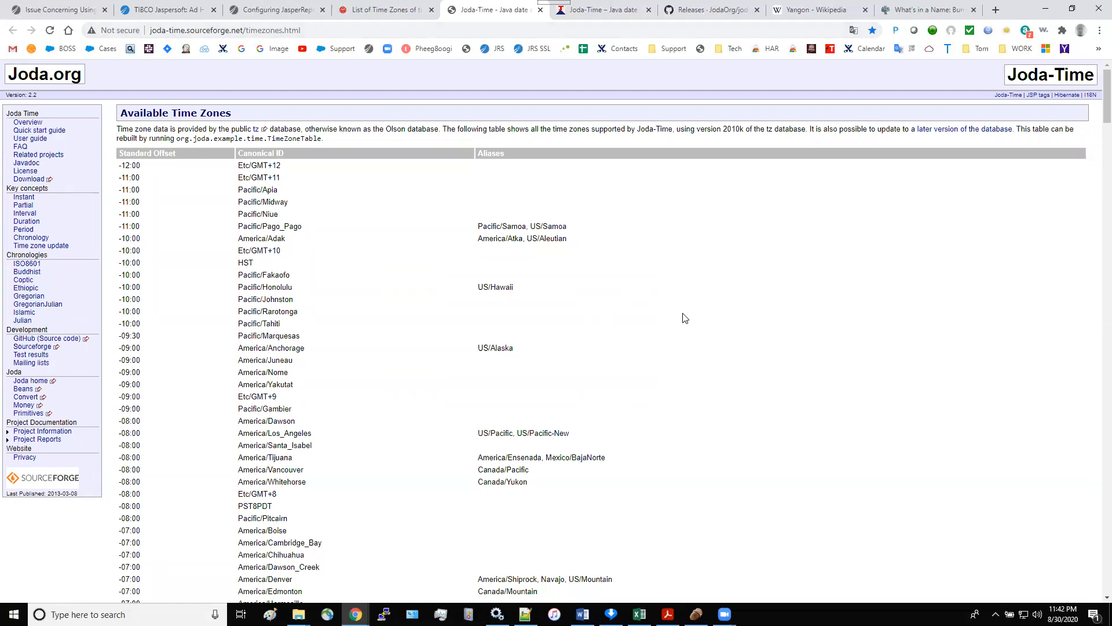
scroll(685, 318, "down", 7)
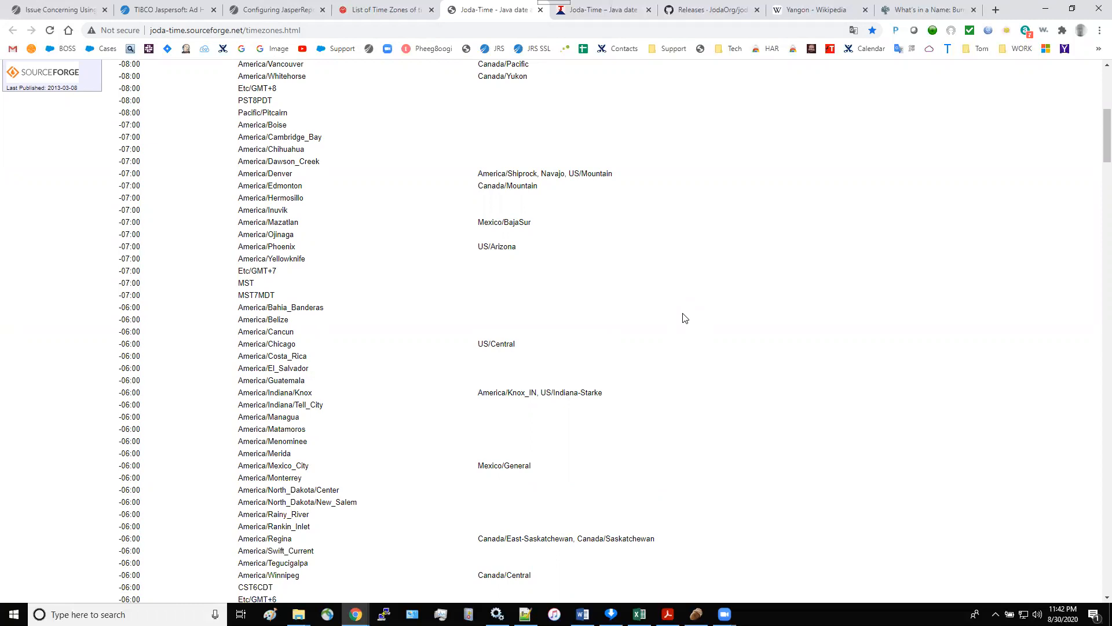
Compare the Myanmar entry in the time zone database list with the Asia/Yangon and Asia/Rangoon entries in the current joda.org time zone list.
left_click(356, 18)
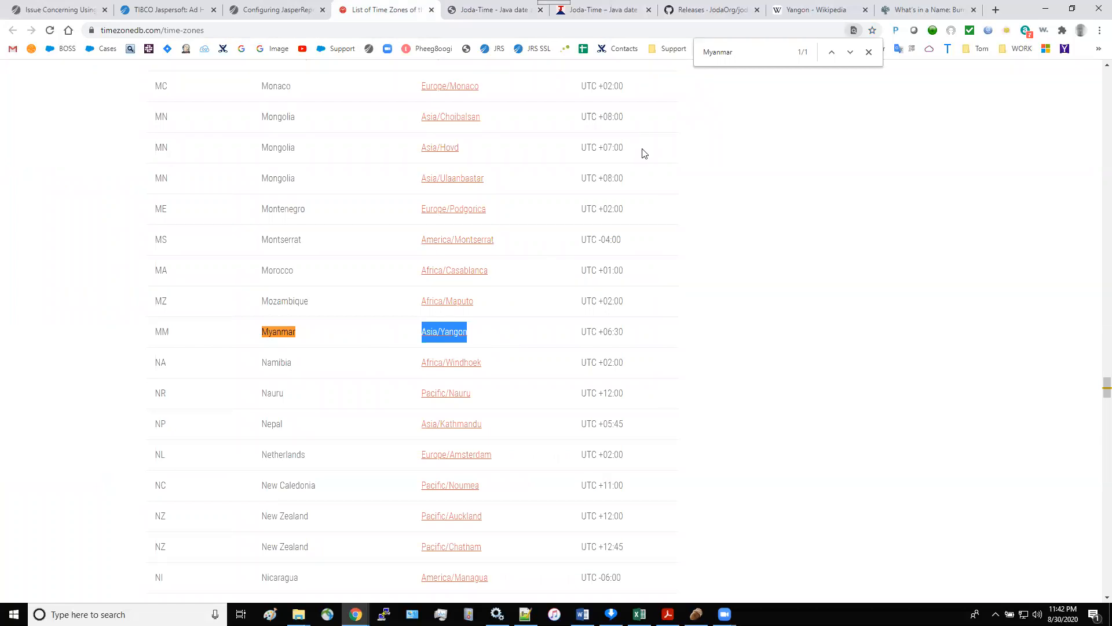
left_click(614, 12)
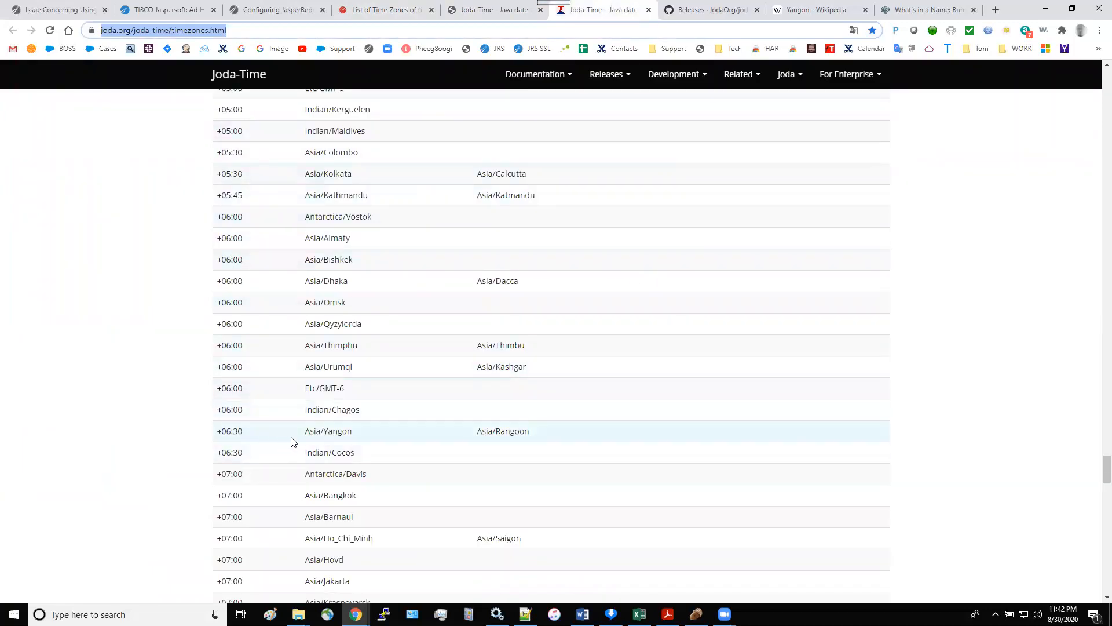
left_click_drag(303, 435, 354, 434)
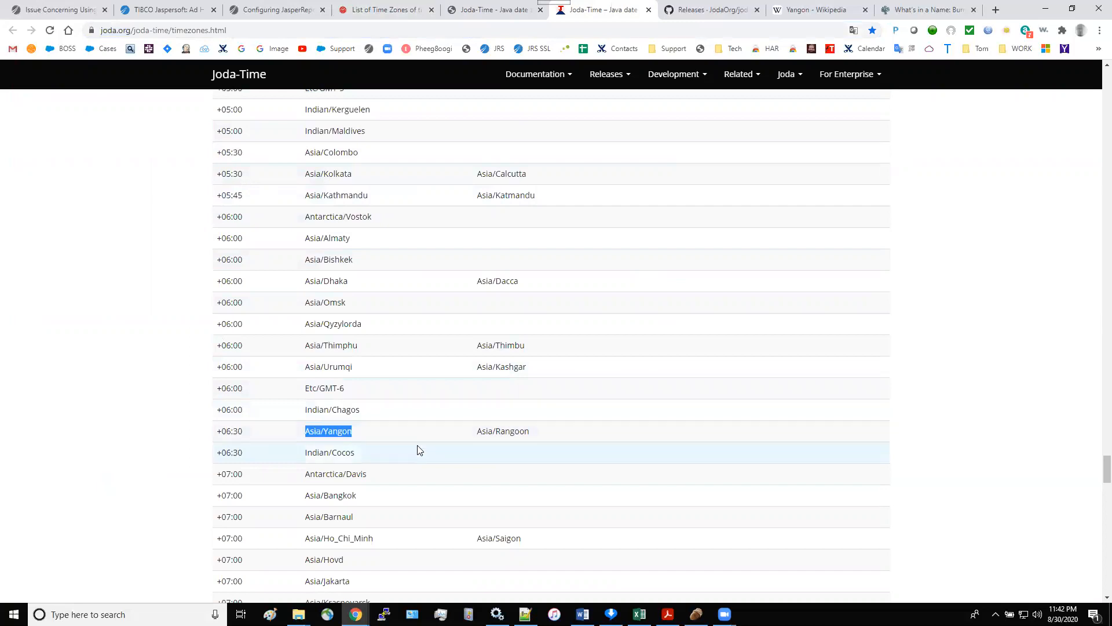
left_click_drag(476, 432, 542, 431)
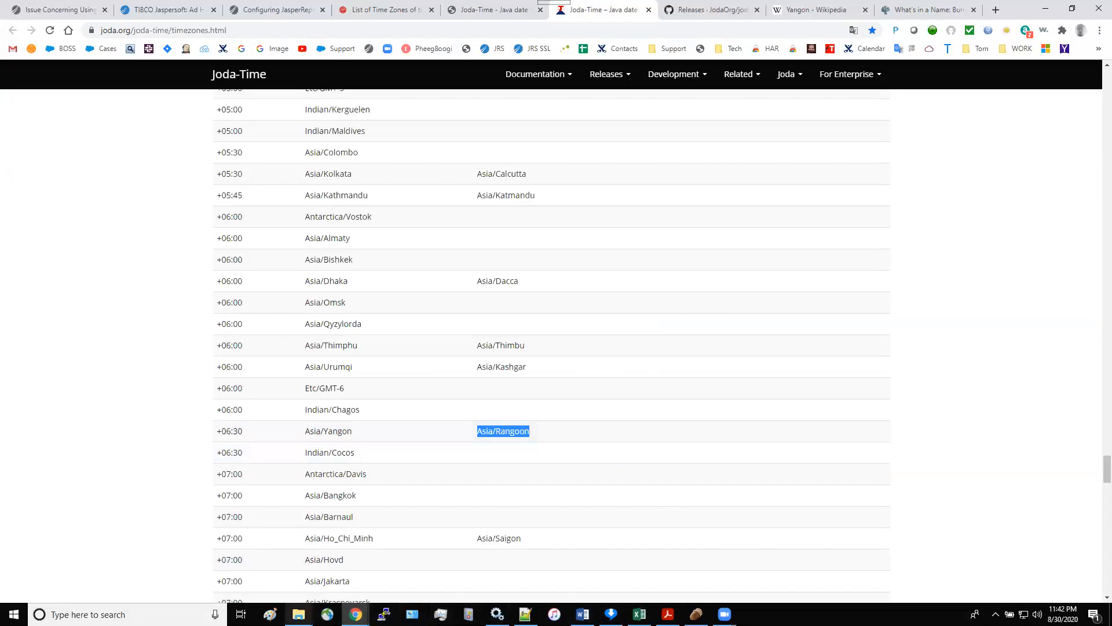
Switch to the Jaspersoft3 WEB-INF\lib folder in File Explorer and locate its joda-time jar to check the version.
mouse_move(298, 614)
mouse_move(356, 586)
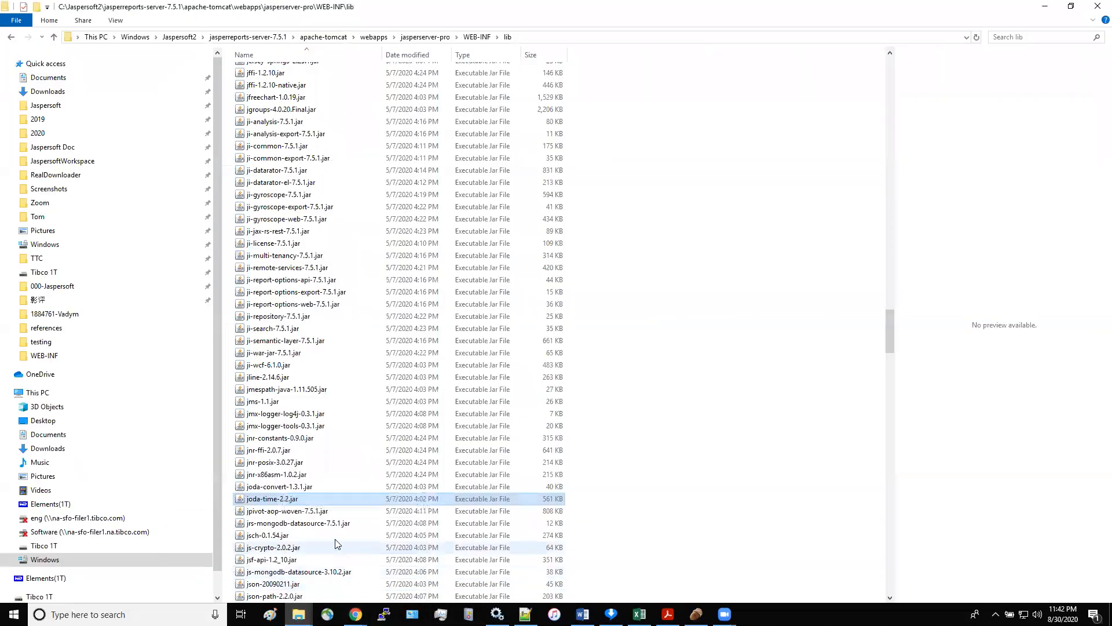
left_click(249, 588)
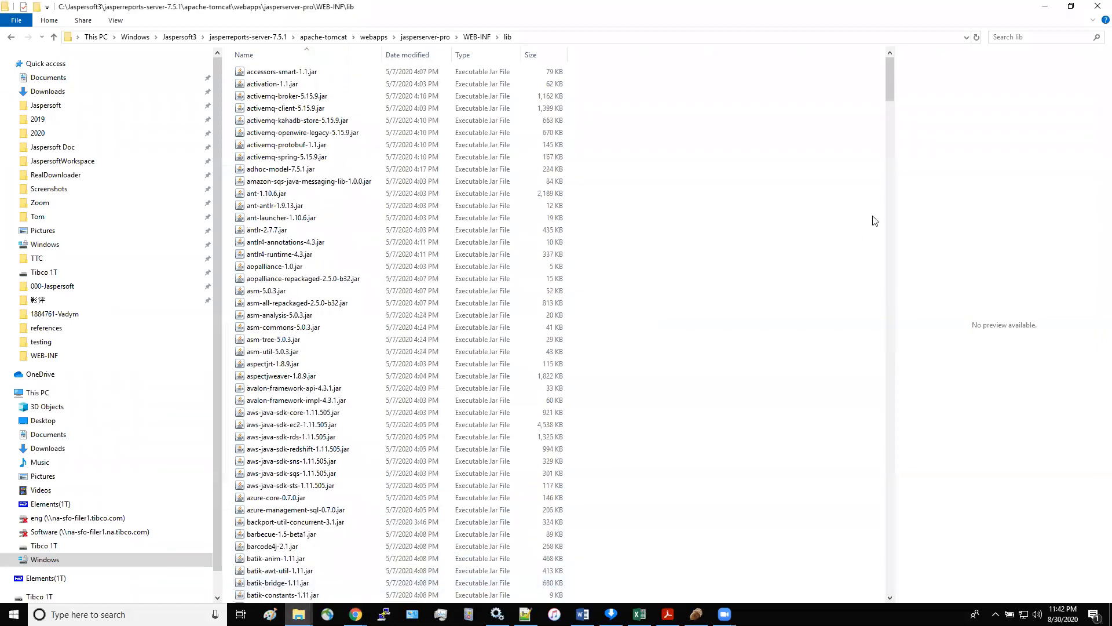
left_click_drag(888, 77, 774, 286)
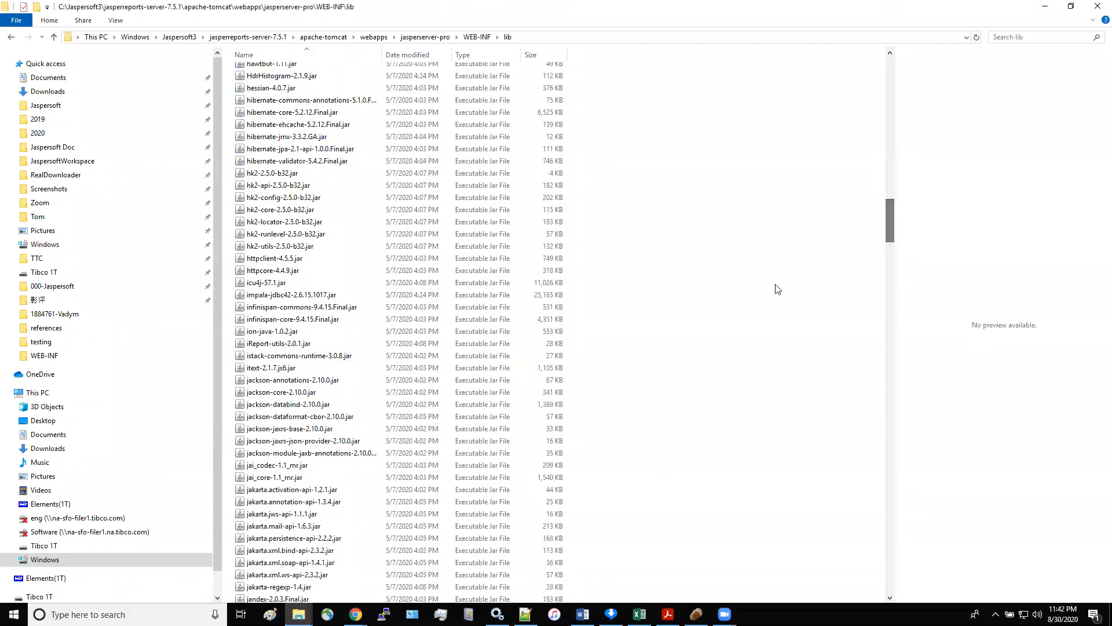
scroll(778, 288, "down", 12)
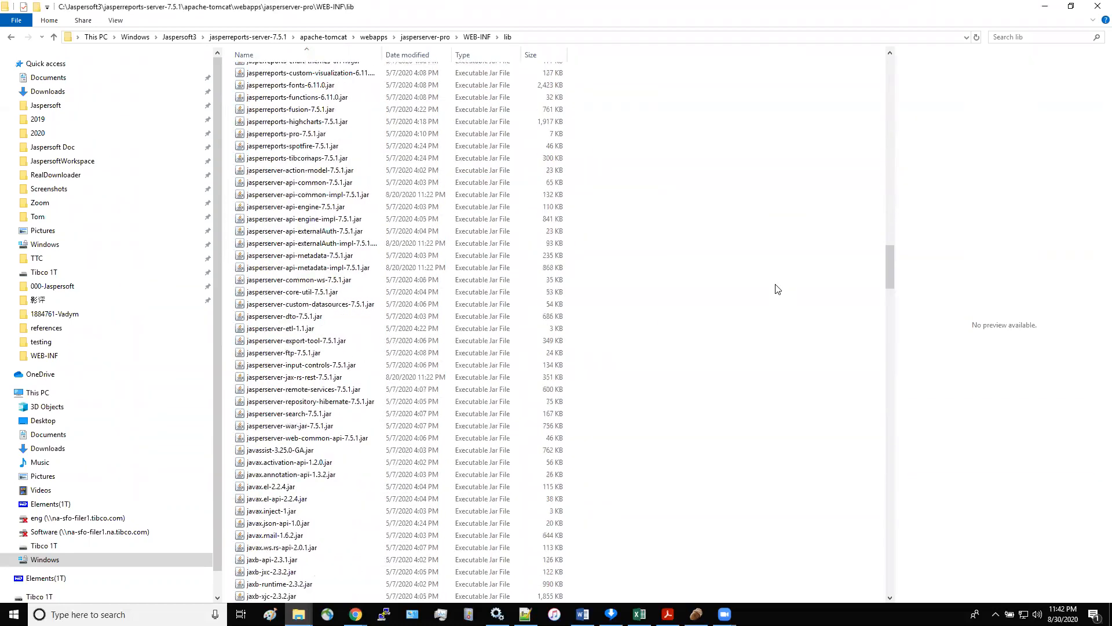
scroll(777, 288, "down", 20)
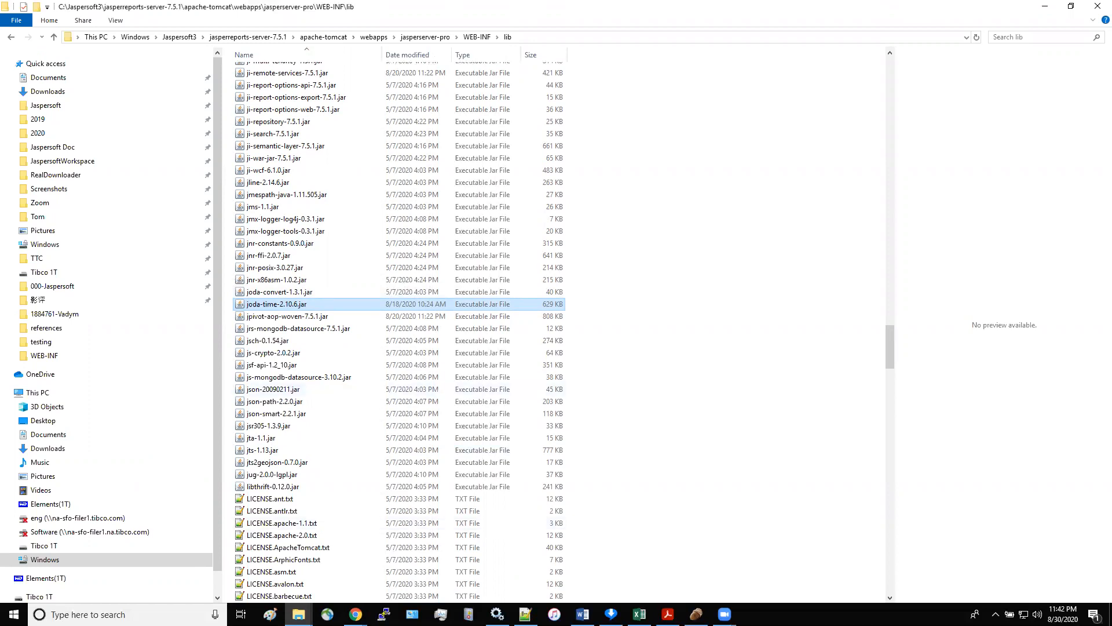
Switch to the Windows Services console, stop the jasperreportsTomcat-25 service and start jasperreportsTomcat-26.
left_click(497, 614)
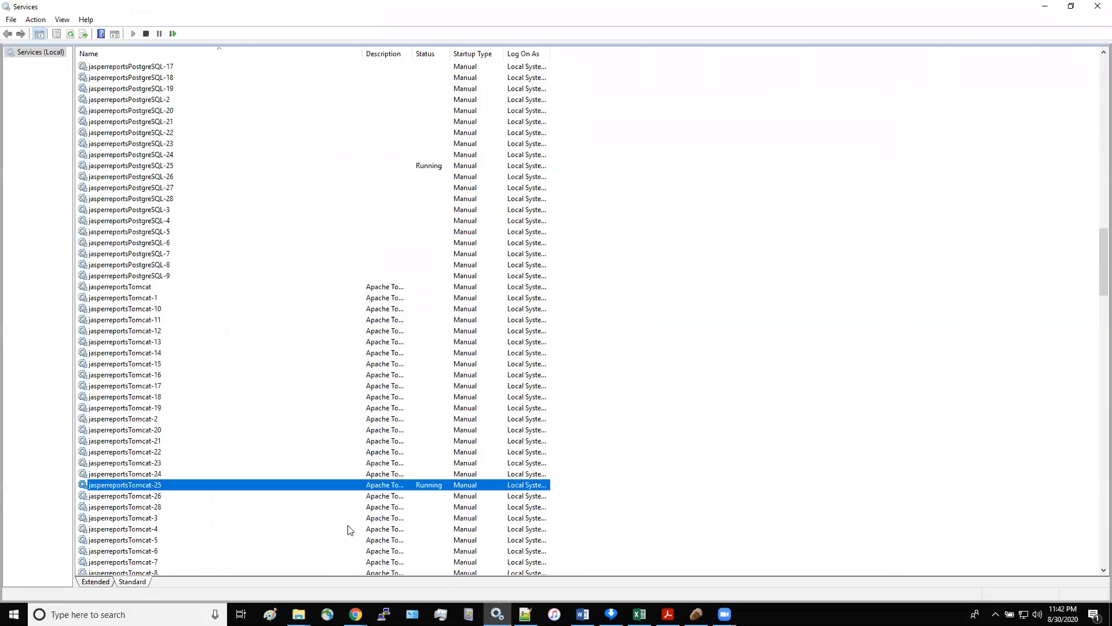
right_click(273, 484)
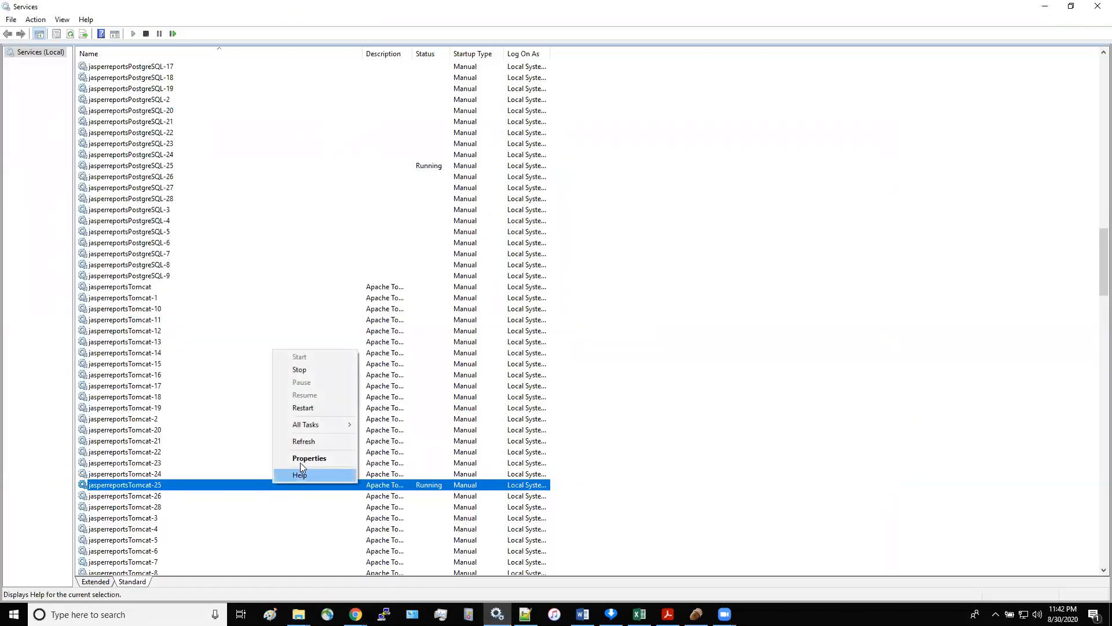
left_click(307, 371)
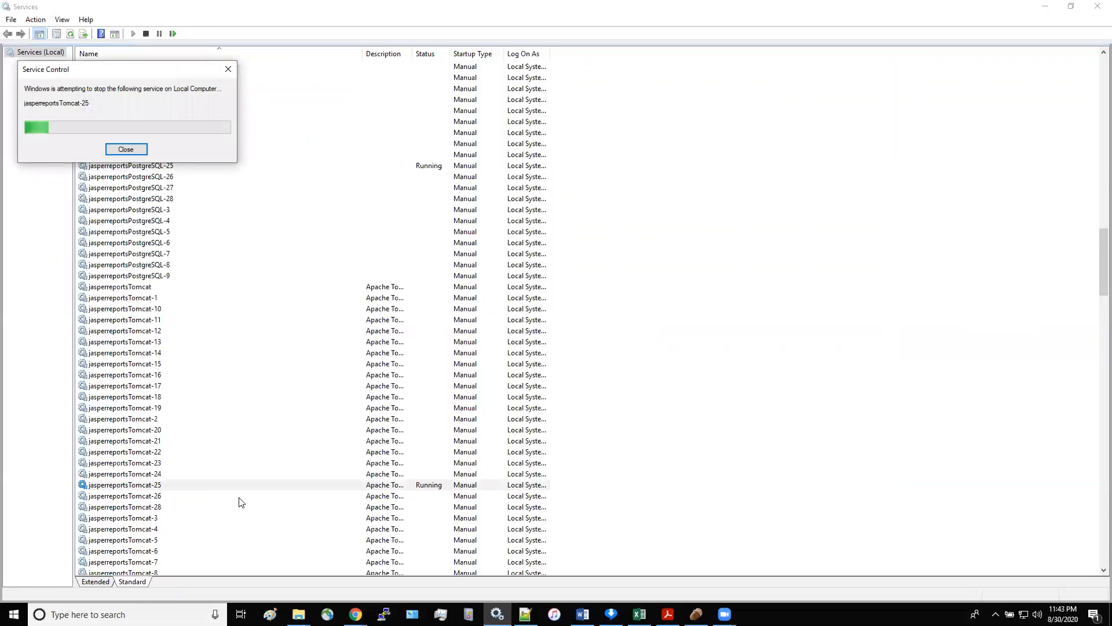
left_click(239, 496)
right_click(239, 497)
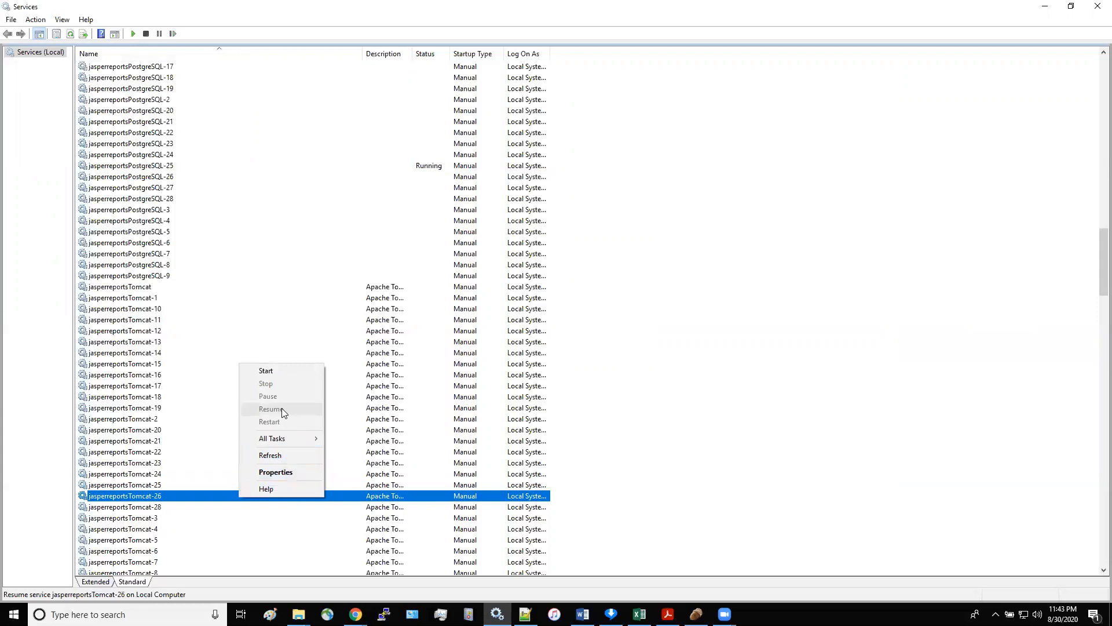
left_click(279, 374)
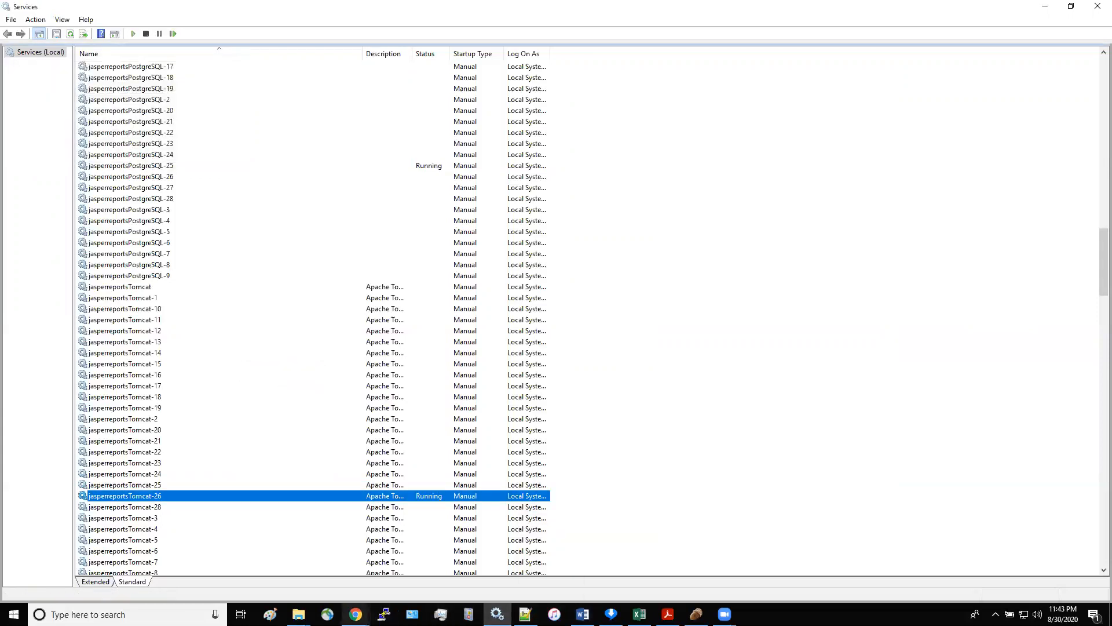
Compare the current Joda-Time zone list, the joda-time jar in the Jaspersoft3 lib folder and the joda-time releases on GitHub.
mouse_move(355, 614)
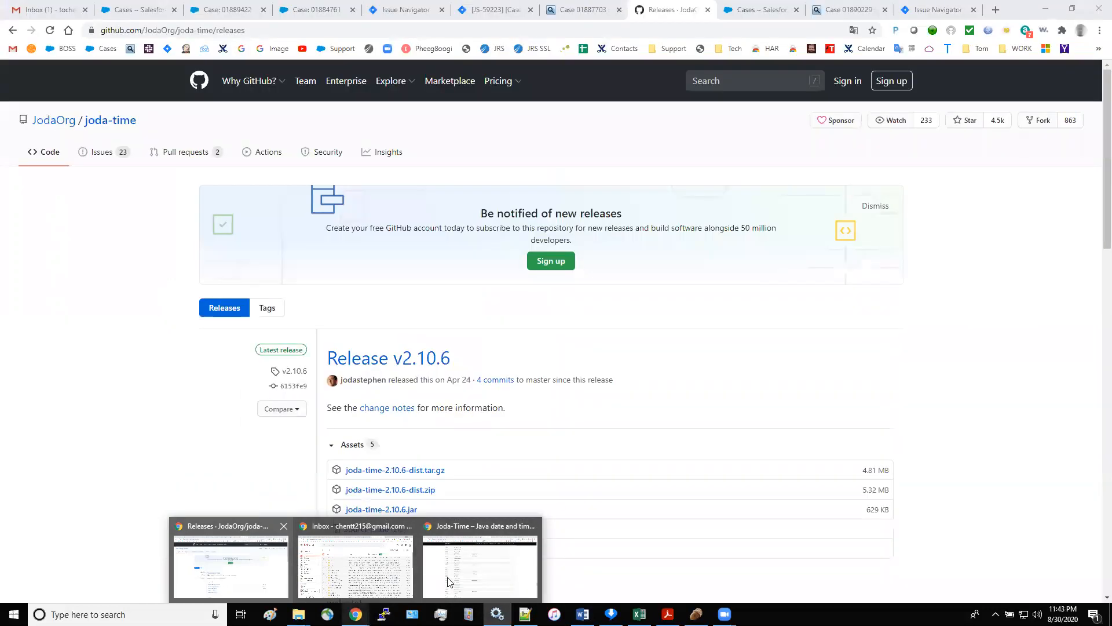
left_click(458, 579)
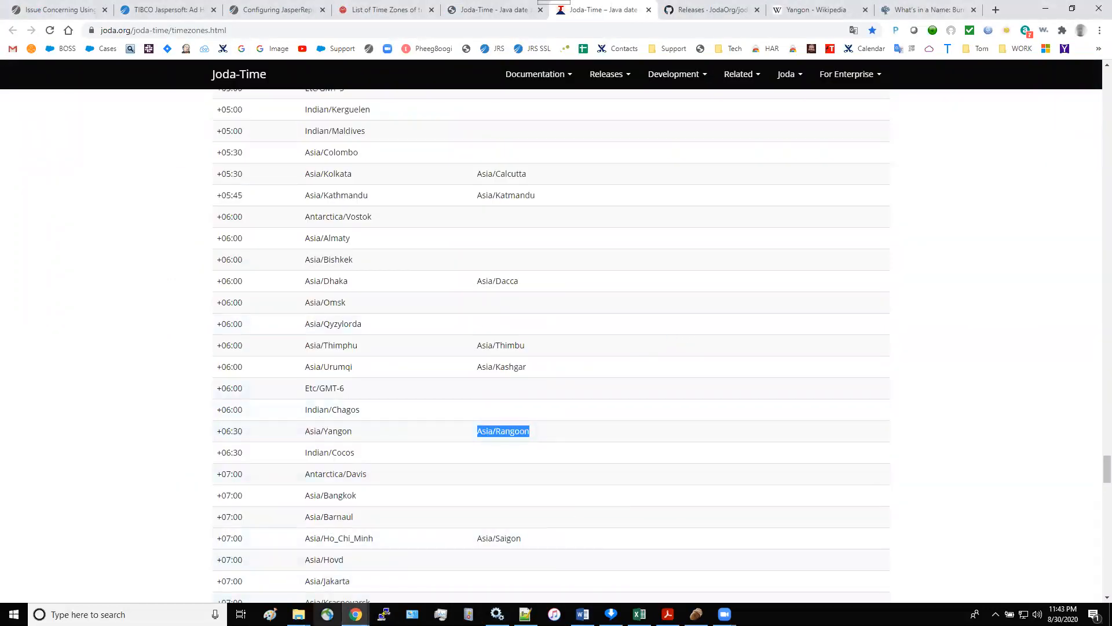
left_click(299, 614)
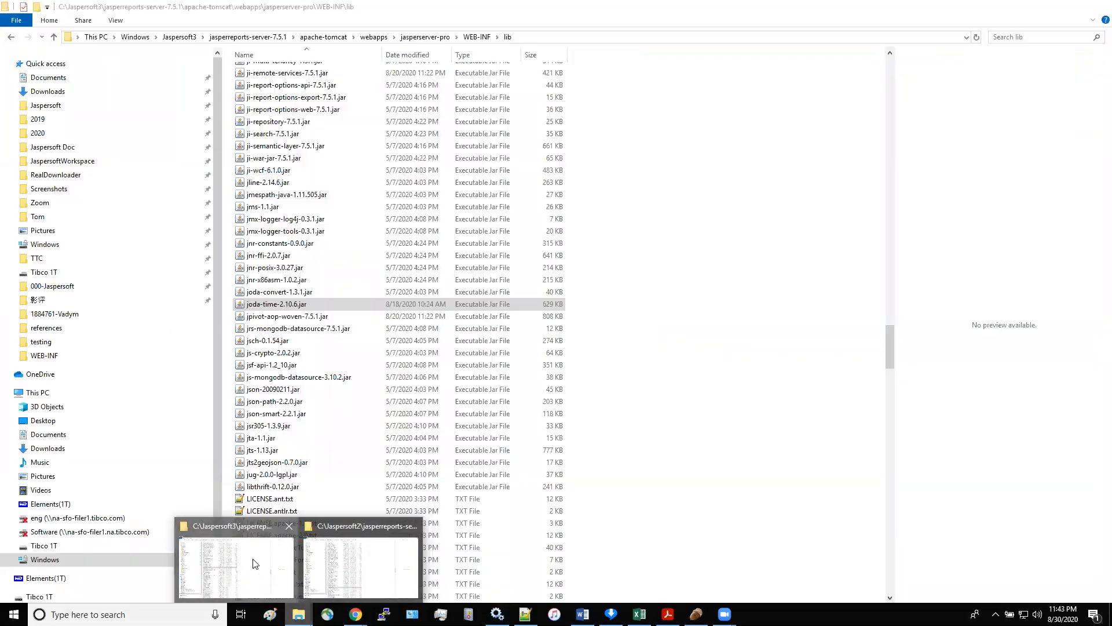
left_click(253, 563)
mouse_move(356, 614)
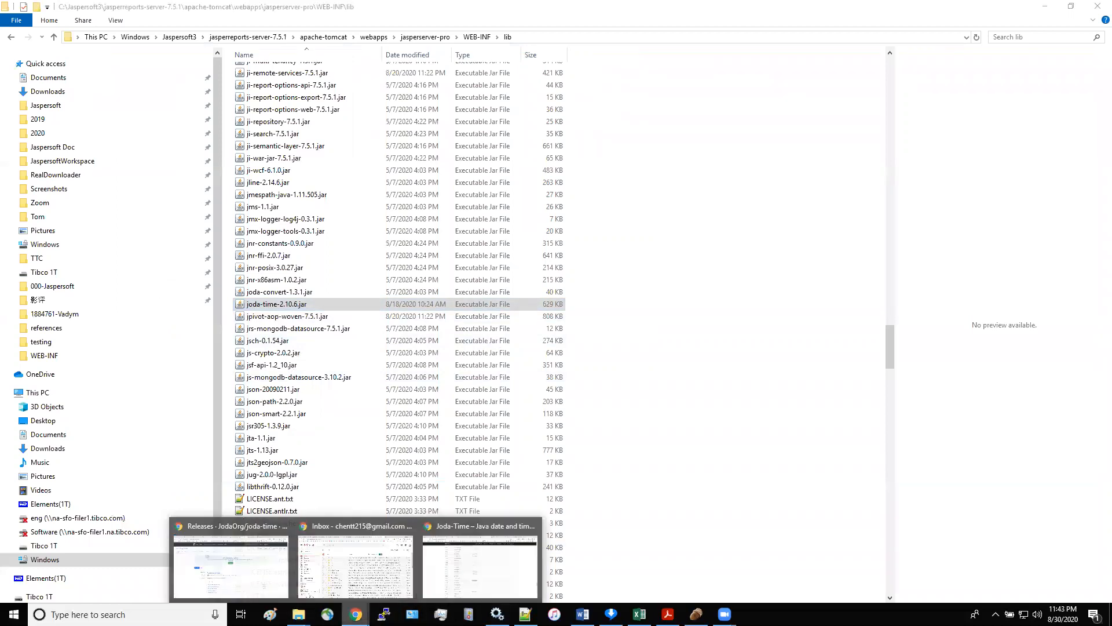
left_click(491, 589)
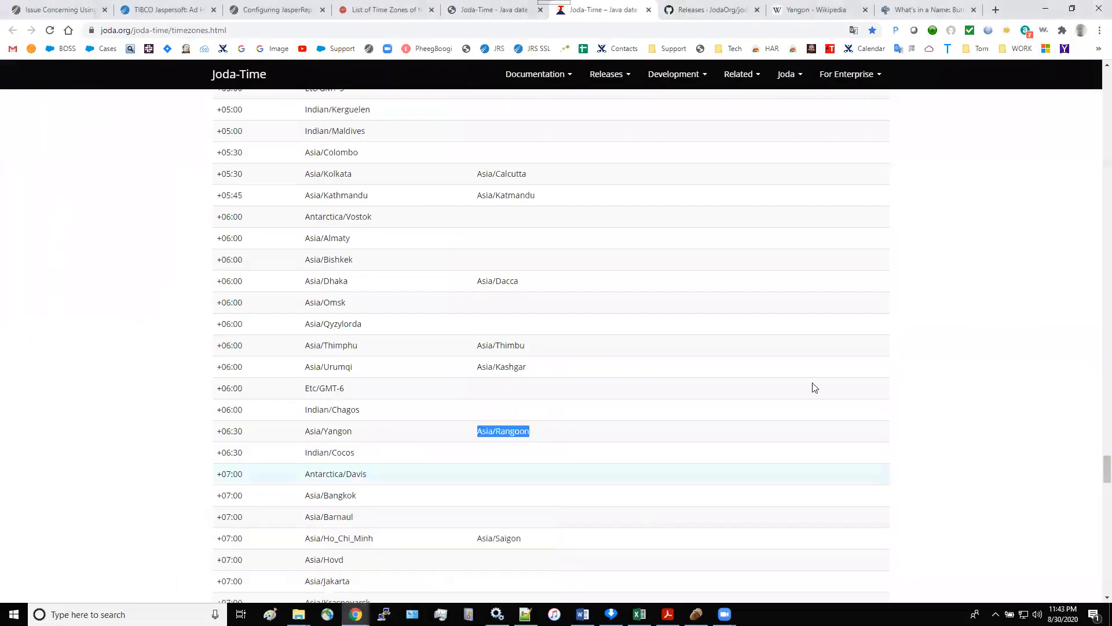
left_click(724, 14)
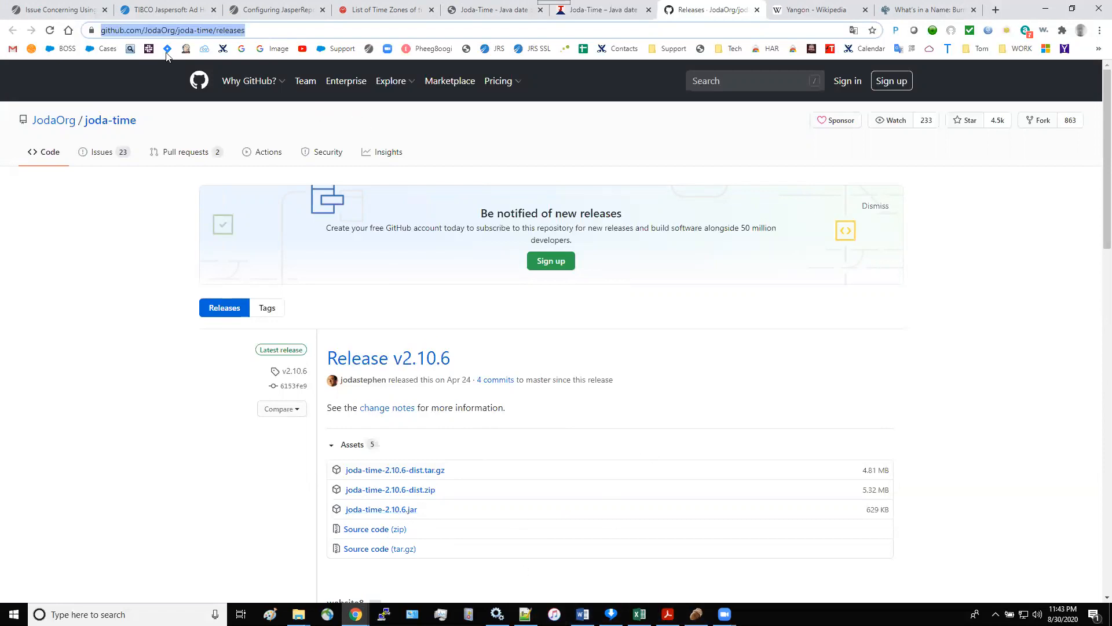
Return to the JasperReports Server browser tab and load the server's login page.
left_click(174, 9)
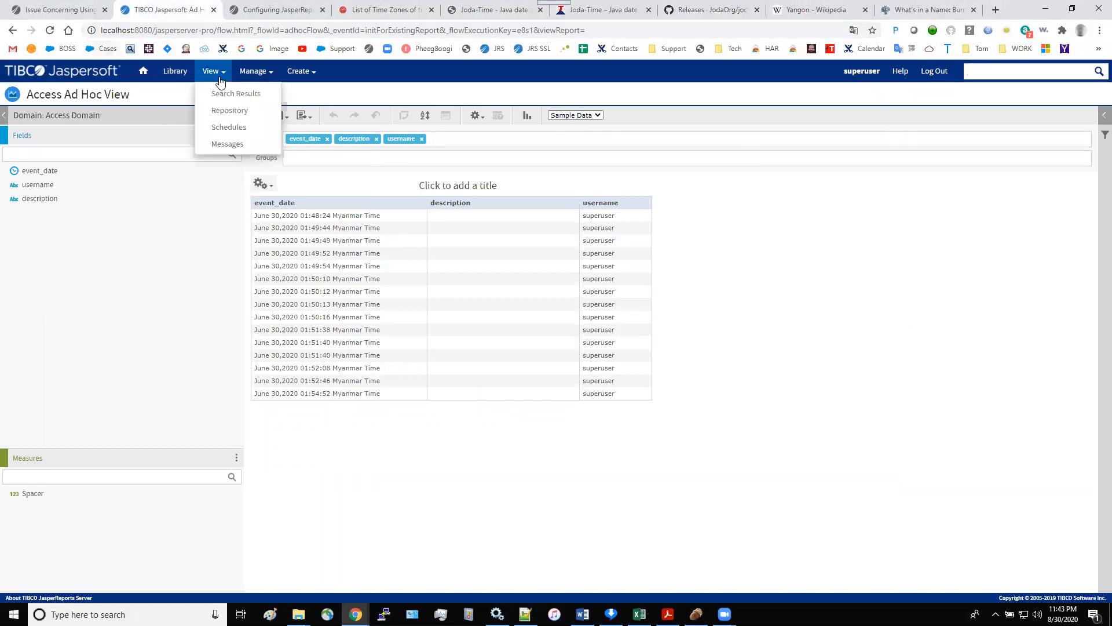
left_click(493, 50)
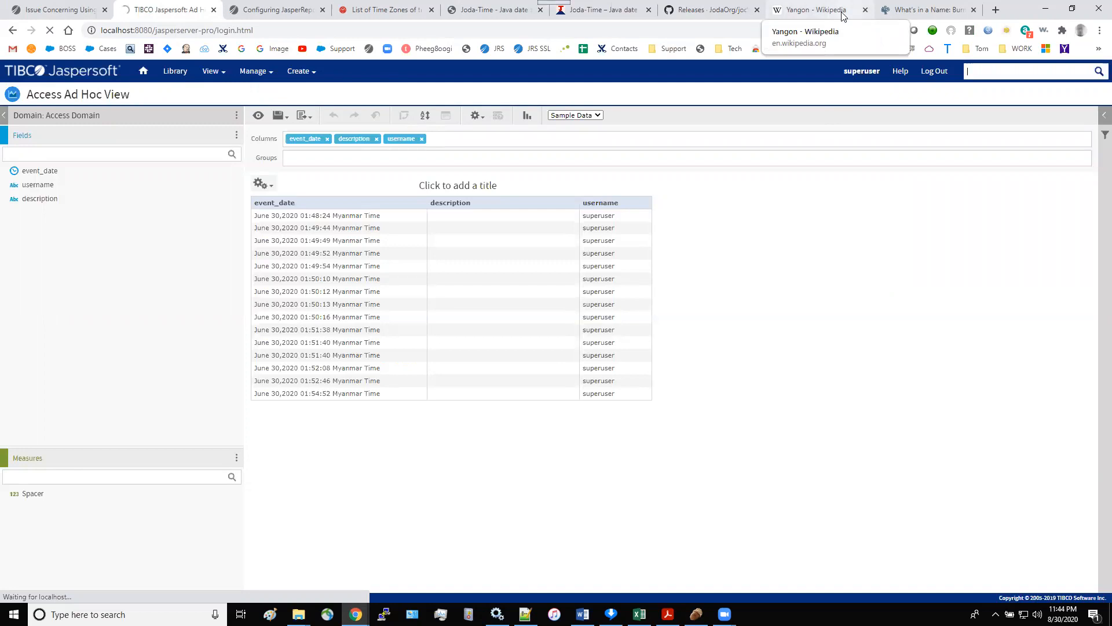
Examine the address and publication date of the article "What's in a Name: Burma or Myanmar?" and return to the JasperReports Server page.
left_click(917, 12)
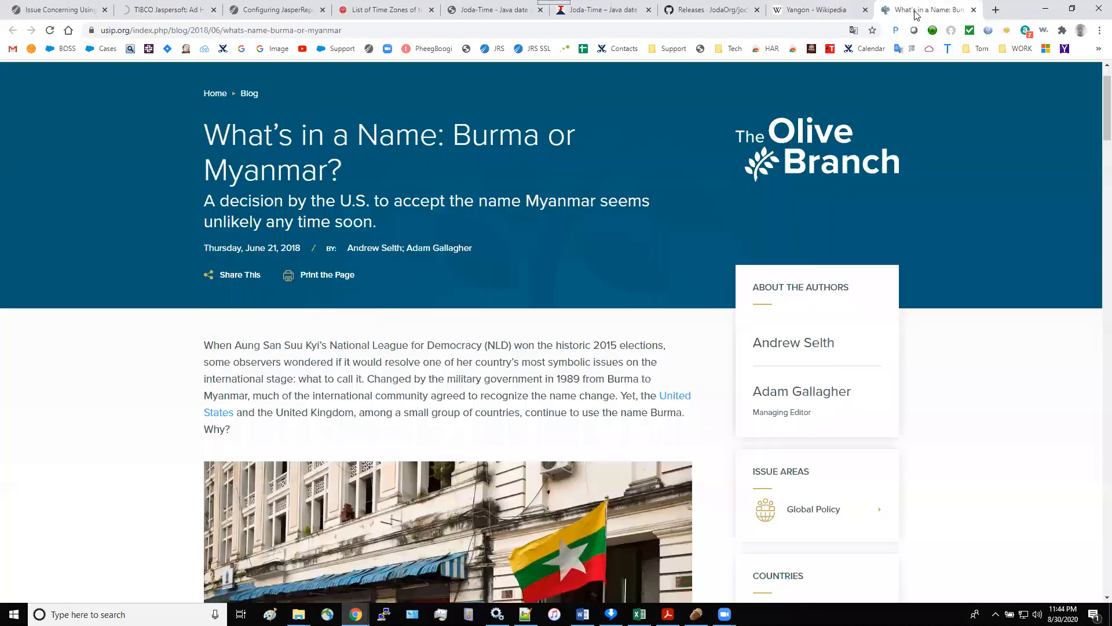
left_click(407, 35)
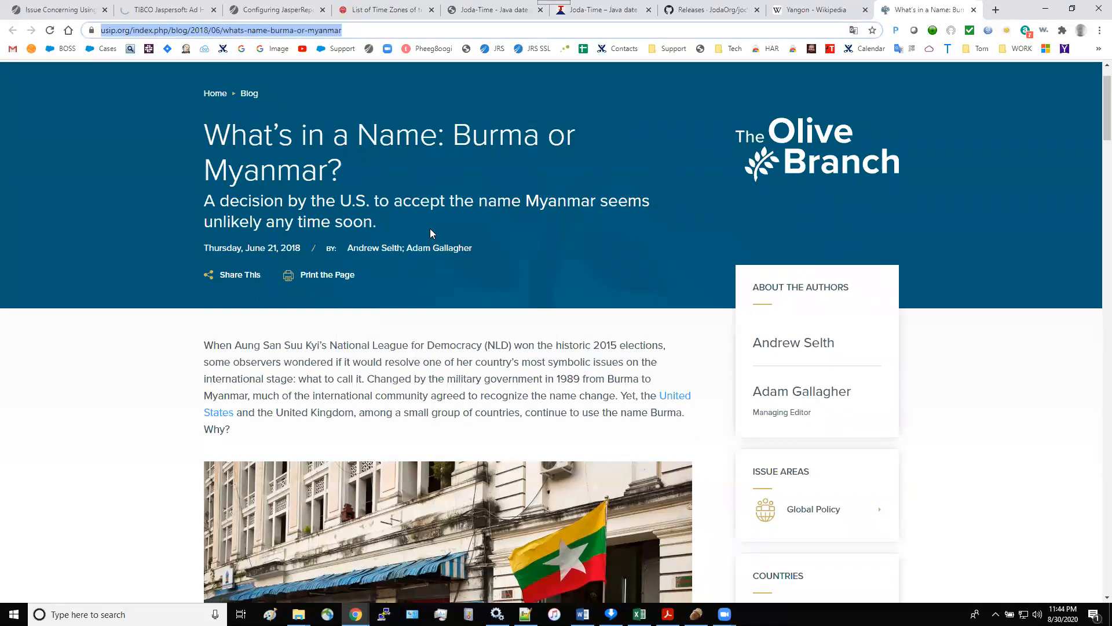
double_click(290, 248)
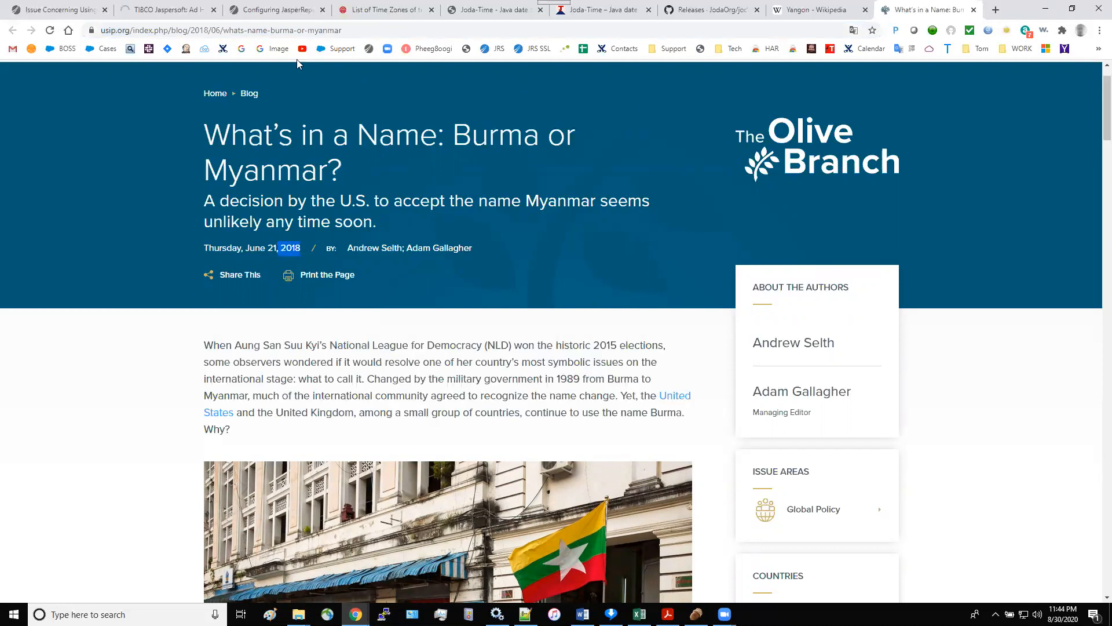
left_click(177, 13)
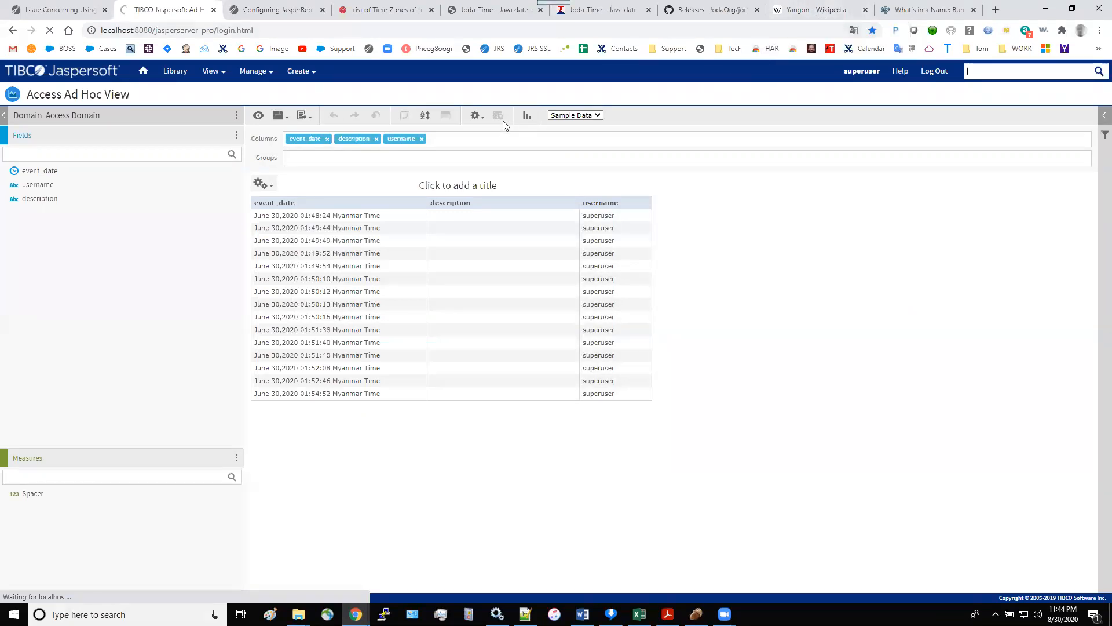
Review the "Specifying Additional Time Zones" section in the online Jaspersoft documentation and in the Admin Guide PDF.
left_click(286, 20)
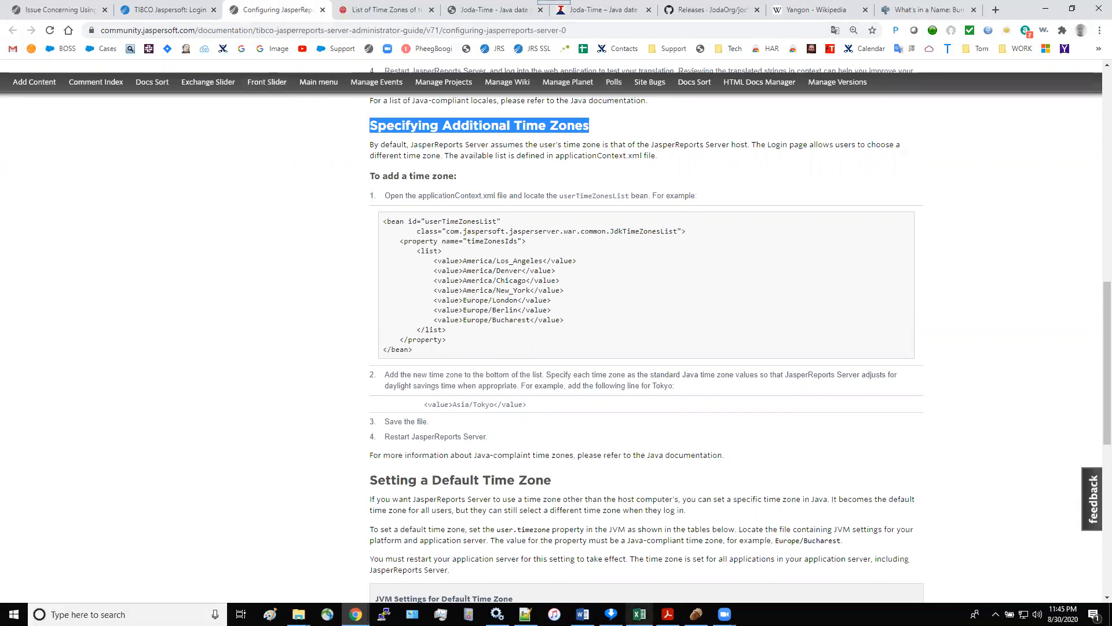
left_click(668, 613)
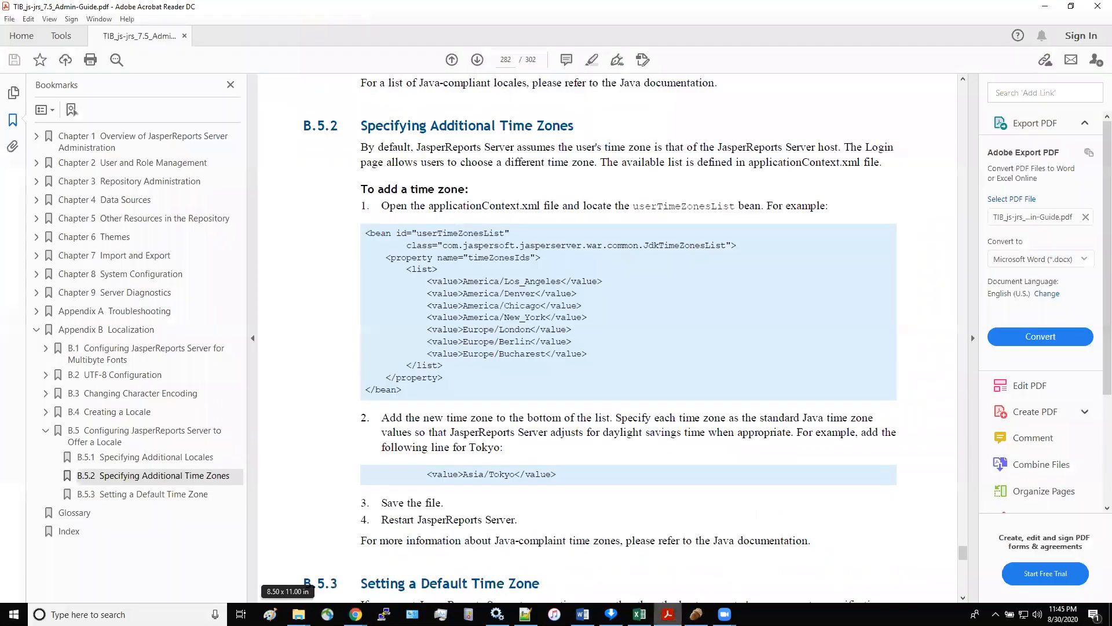
left_click(668, 614)
View the version details in the About information of JasperReports Server from its login page.
left_click(167, 9)
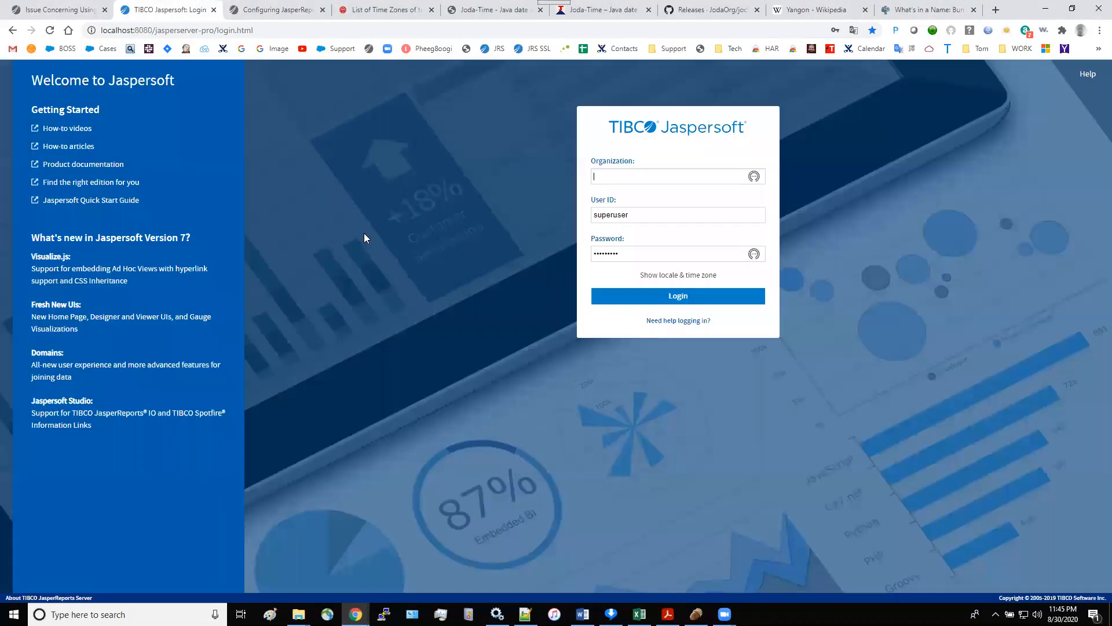
left_click(52, 598)
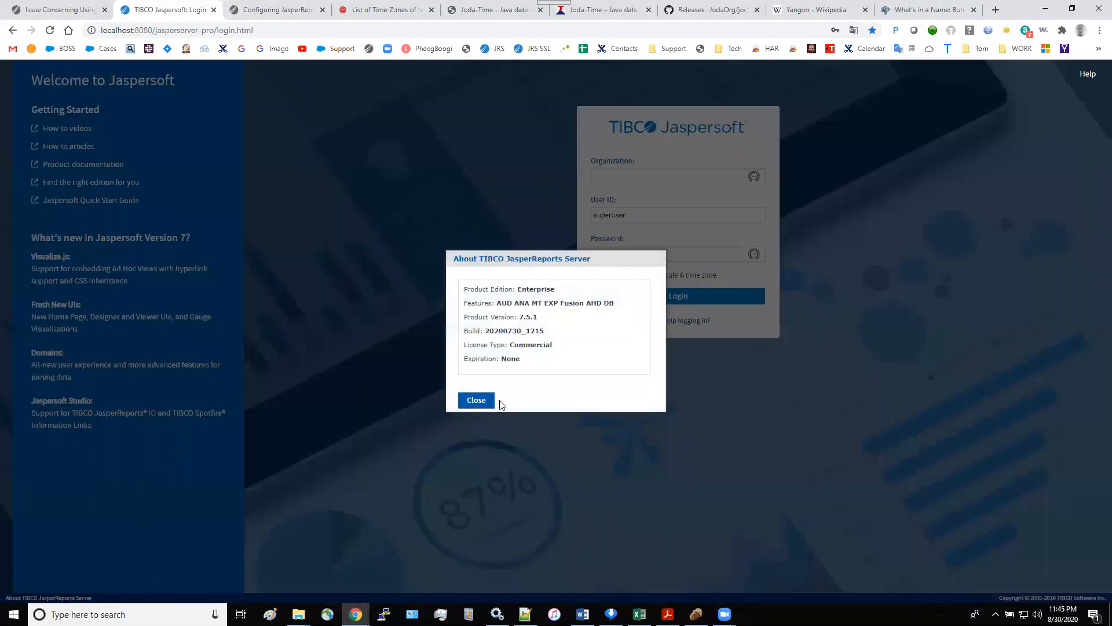
left_click(480, 400)
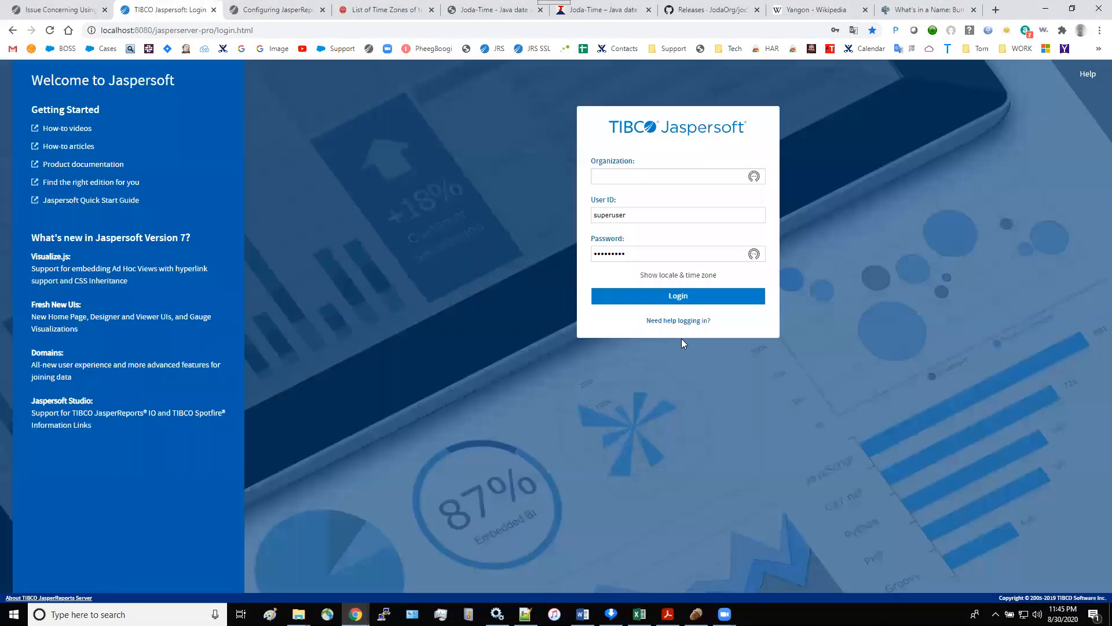
Log in as superuser with the time zone set to Asia/Yangon - Myanmar Time, dismiss the browser's password warning and open the repository.
left_click(698, 276)
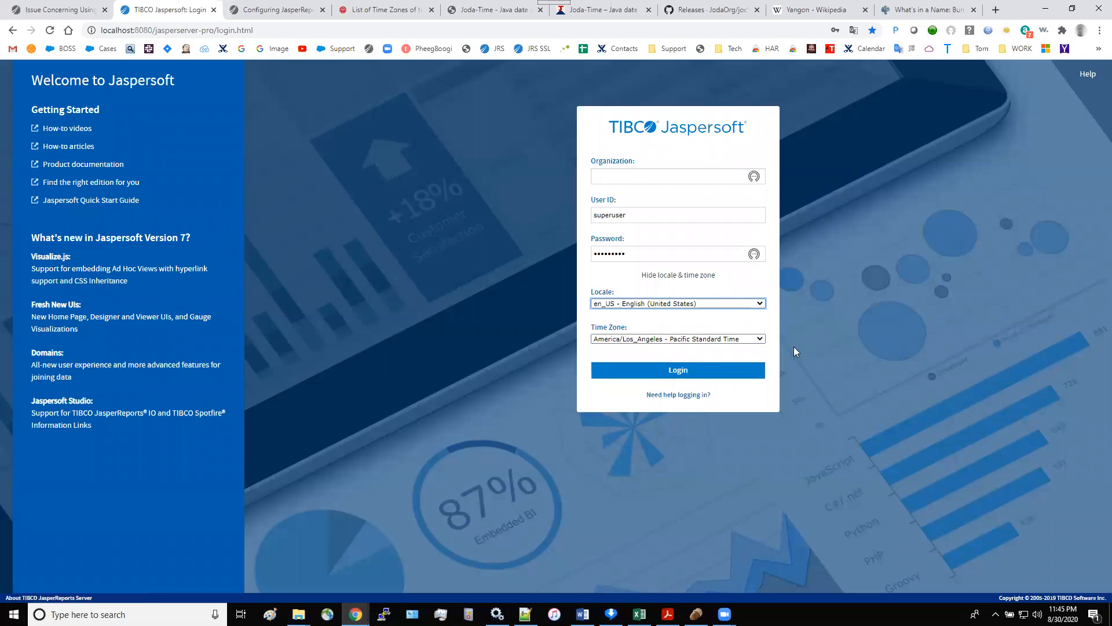
left_click(747, 339)
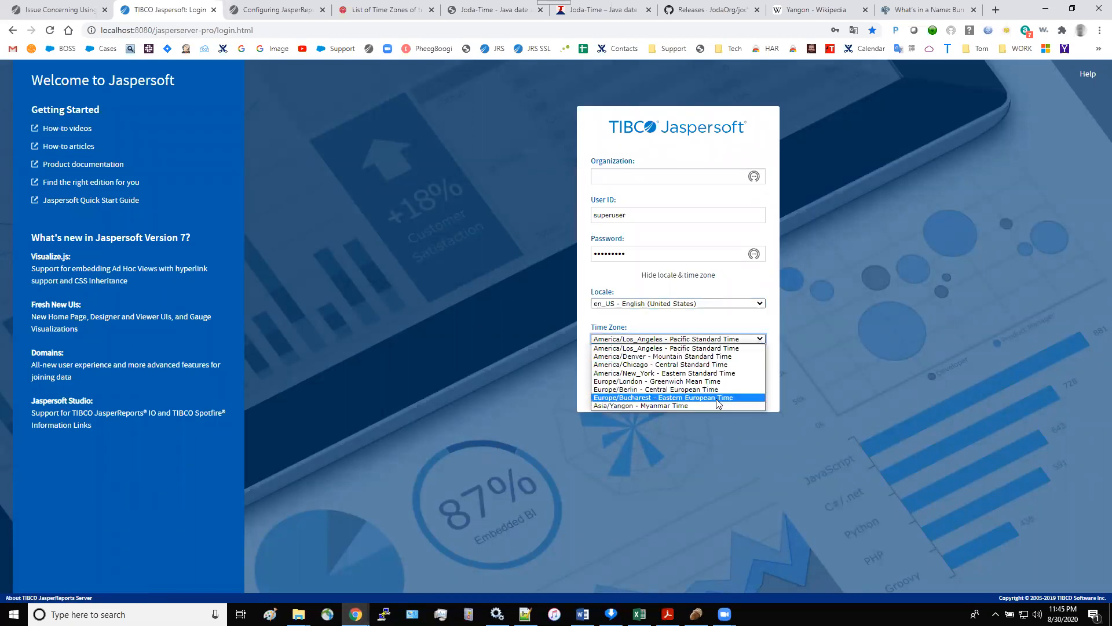
left_click(686, 404)
left_click(685, 371)
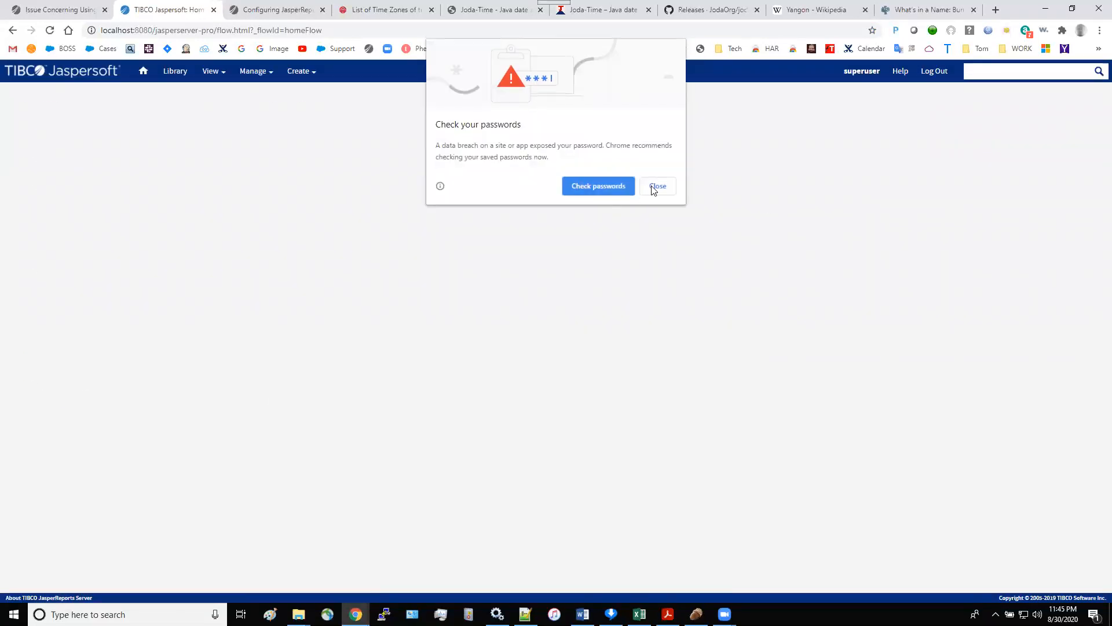
left_click(653, 185)
left_click(214, 71)
left_click(231, 111)
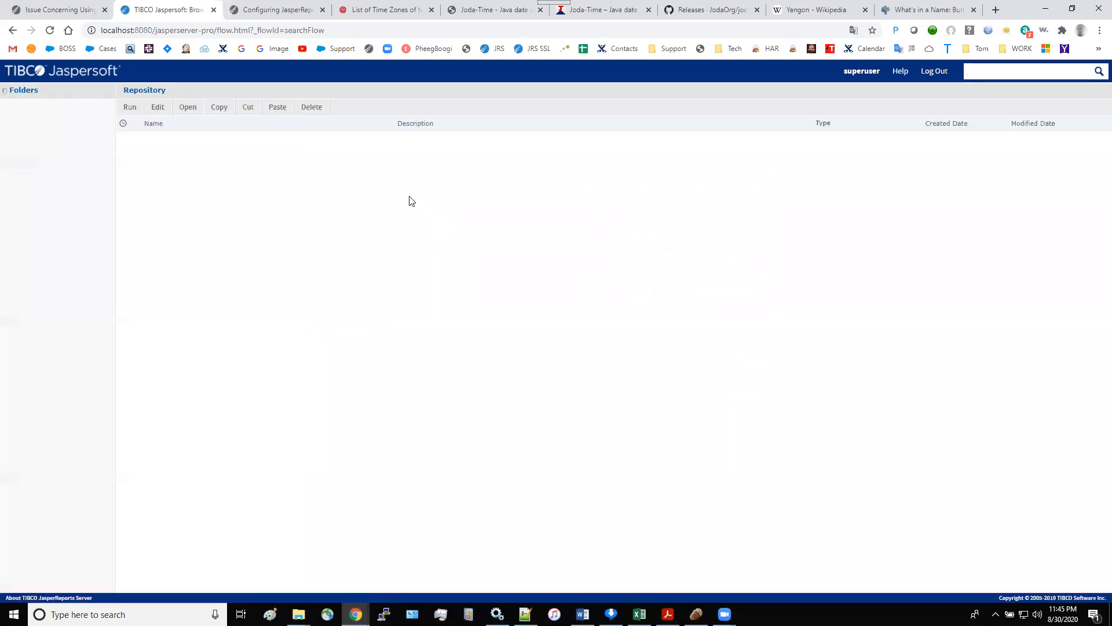
Open Access Domain from the Myanmar time zone folder for editing and examine its pre-filter on event_date.
left_click(356, 157)
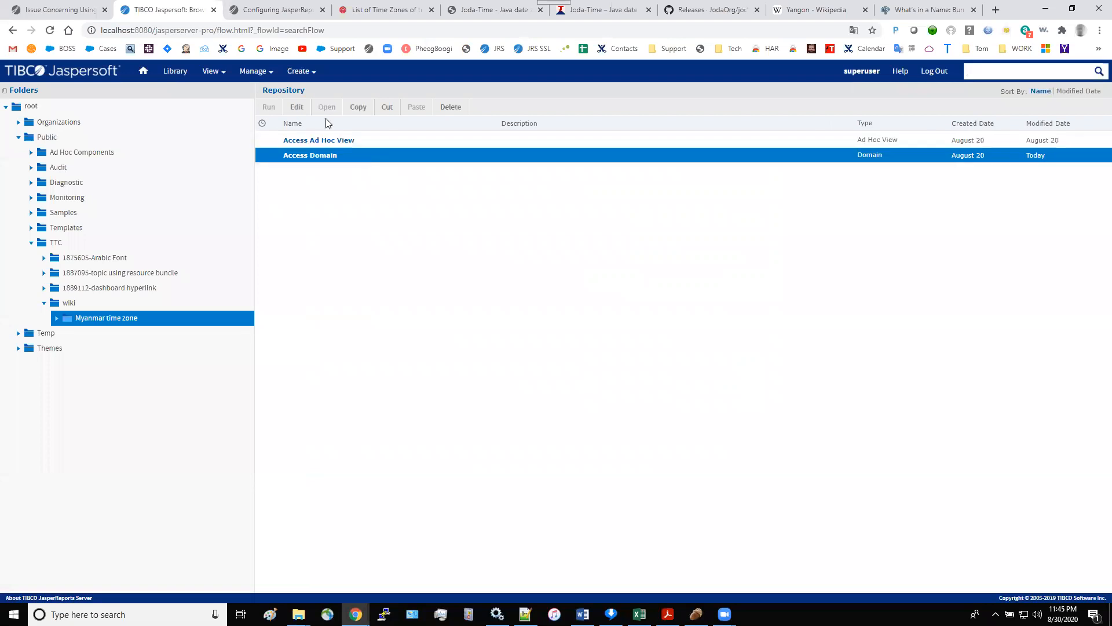
left_click(292, 111)
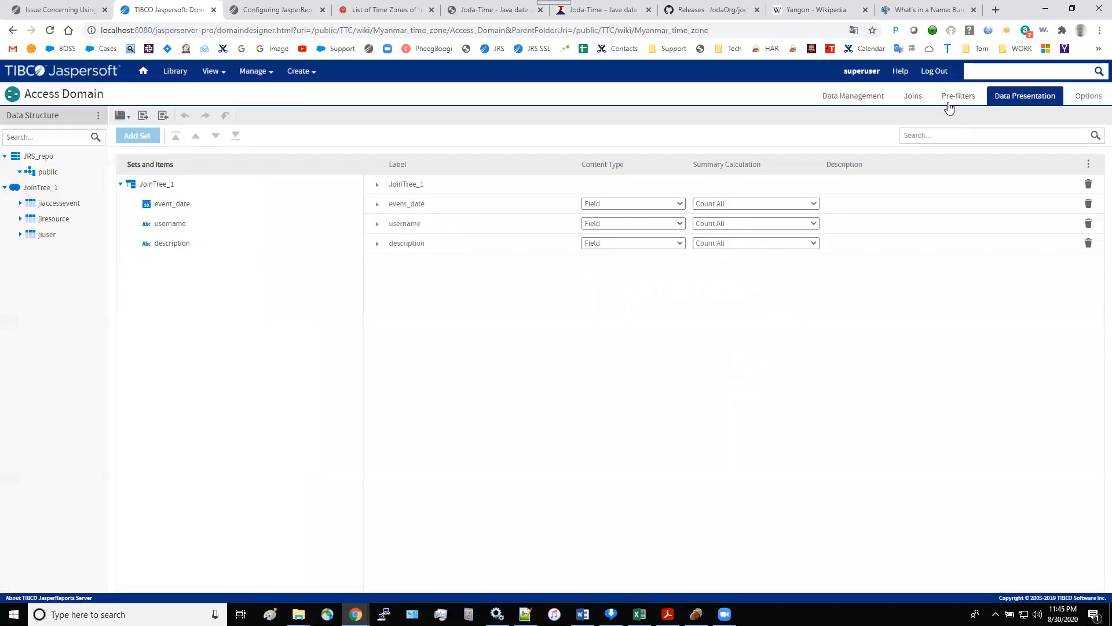
left_click(948, 102)
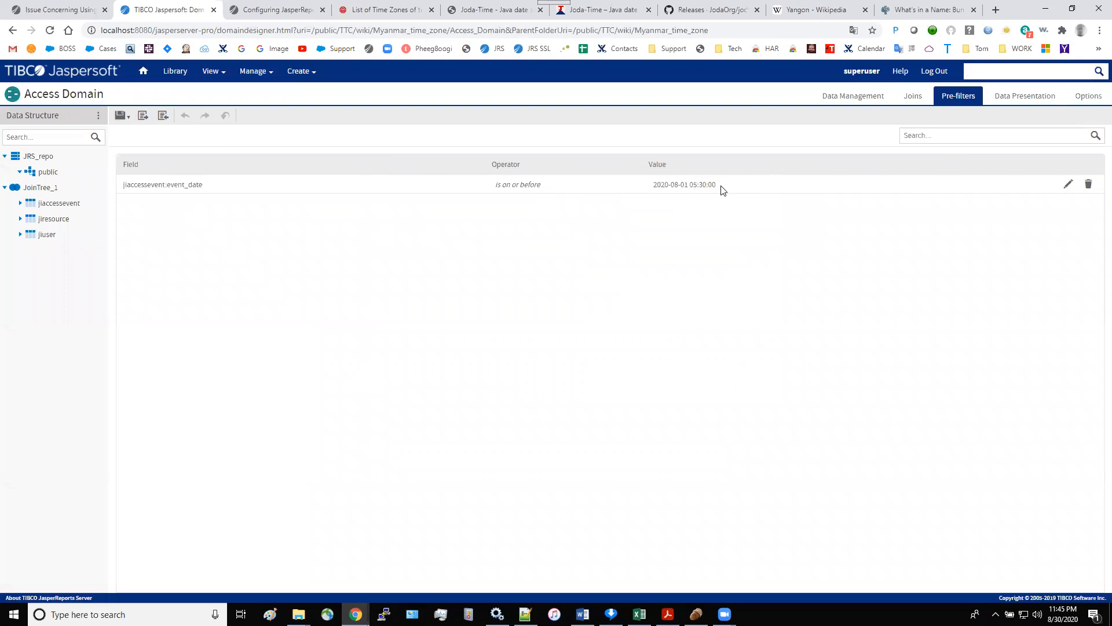
Return to the repository and open Access Ad Hoc View to check the time zone shown in the event_date column.
mouse_move(212, 72)
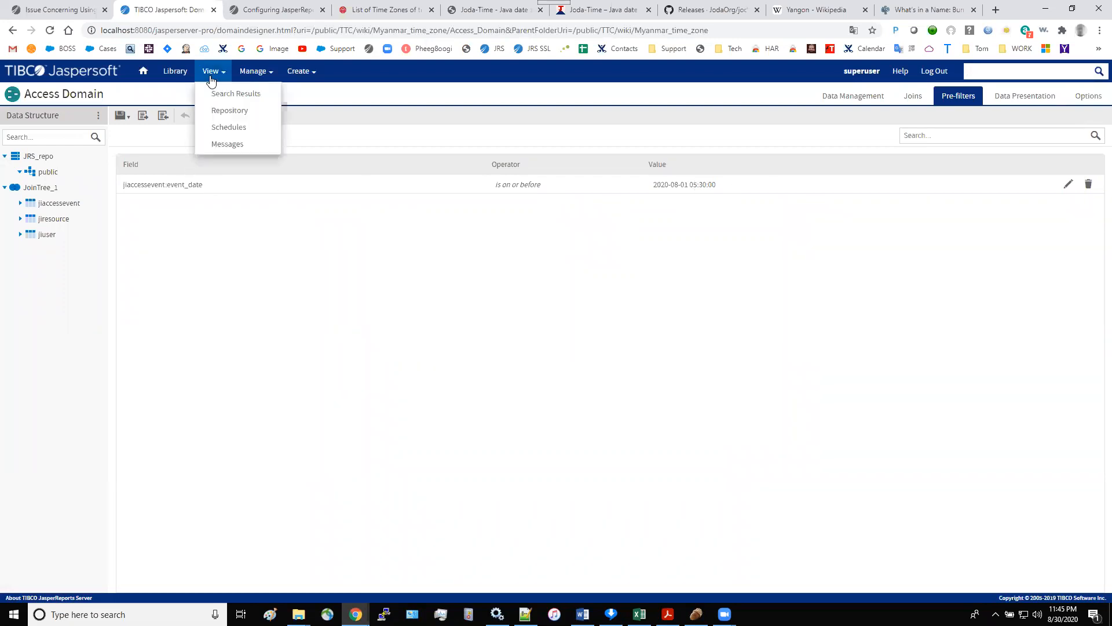
left_click(232, 111)
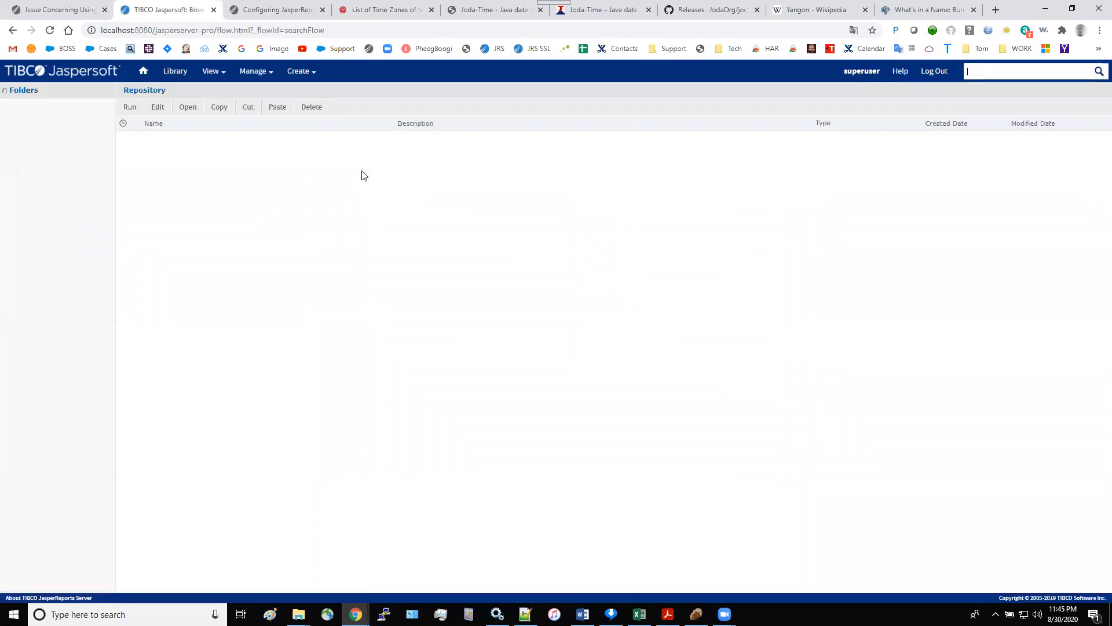
left_click(336, 141)
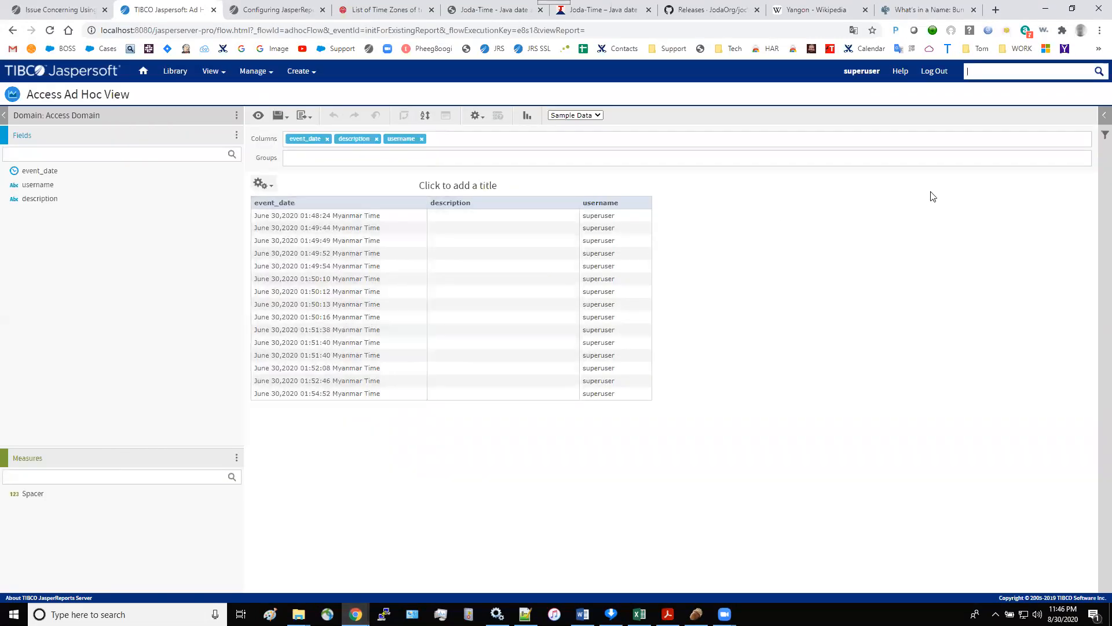
Log out of JasperReports Server and switch to the Word document listing the time zone reference links.
left_click(940, 72)
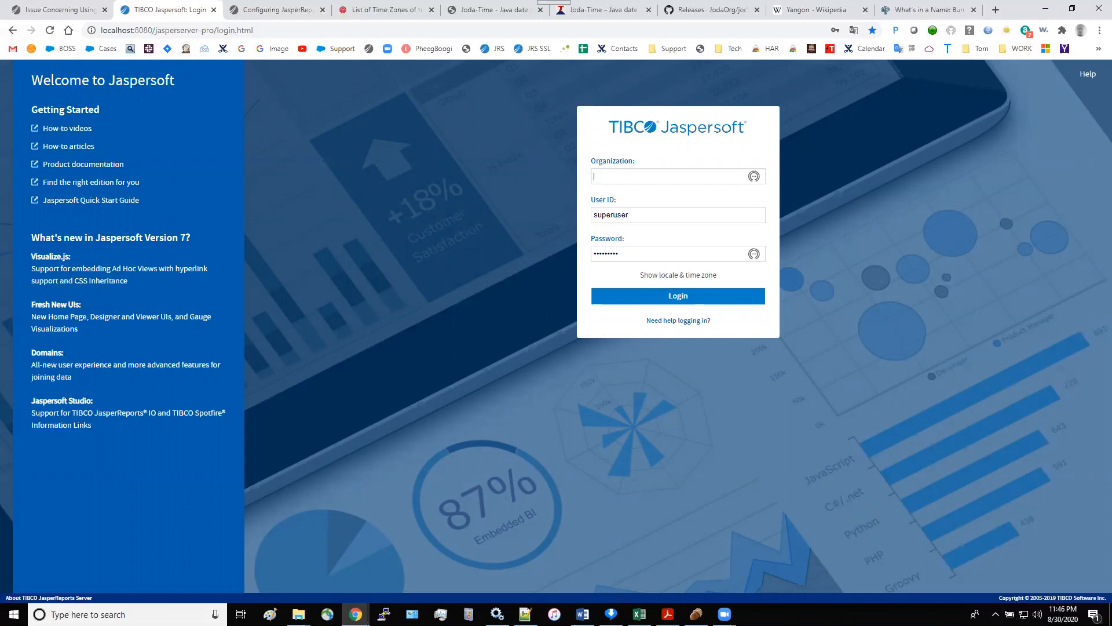
left_click(582, 614)
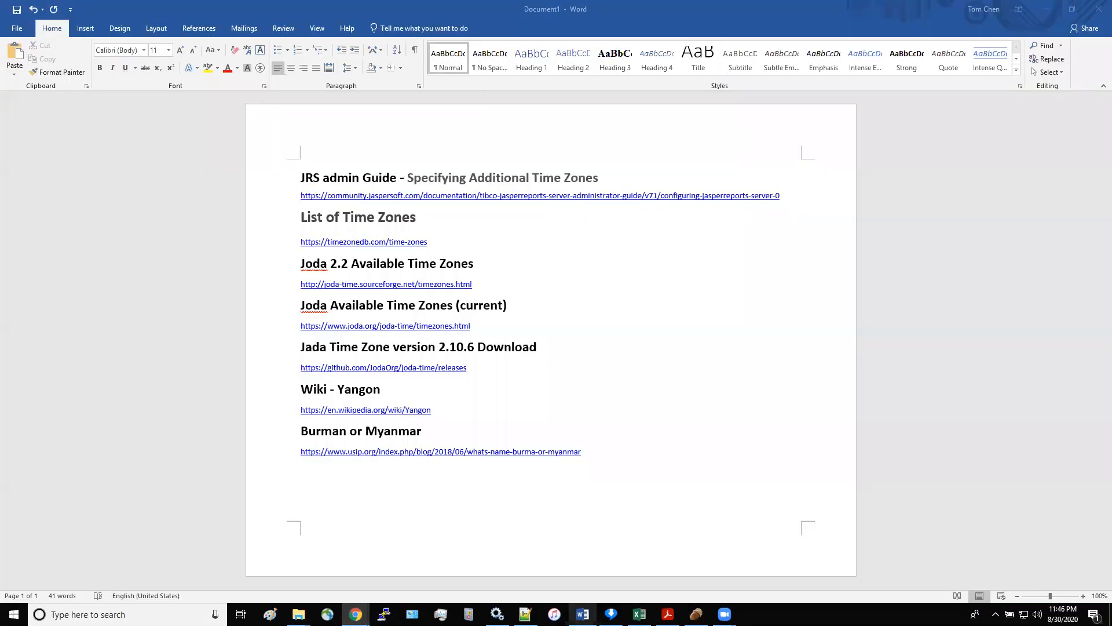